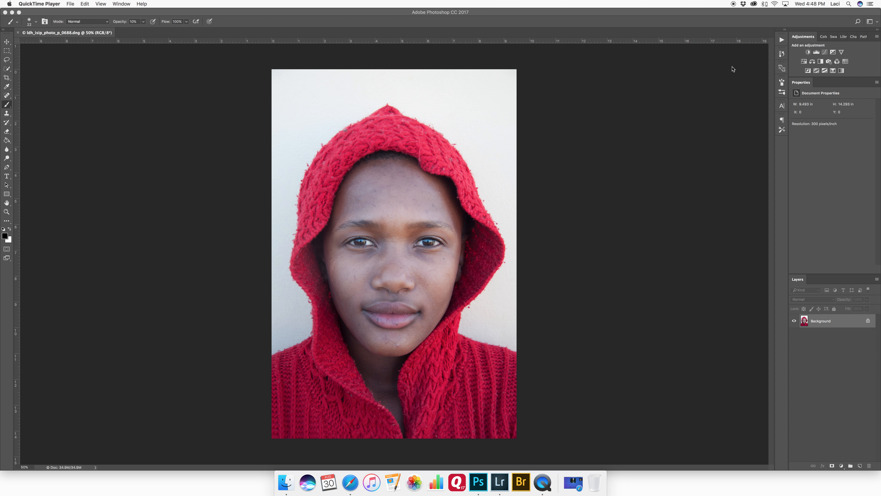
# Step: Duplicate the background layer of the portrait
pyautogui.click(734, 69)
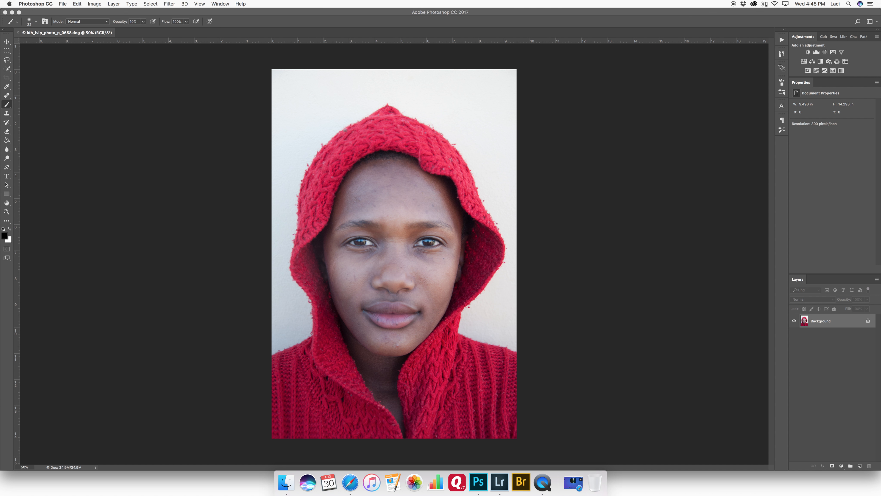
pyautogui.press('super+j')
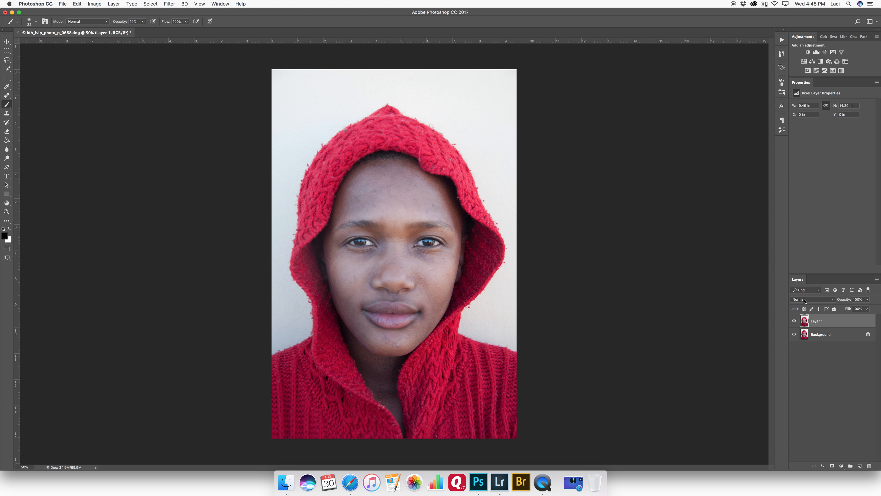
# Step: Hide the duplicate, add a layer mask to the original layer and paint a stripe across the face on that mask
pyautogui.click(814, 337)
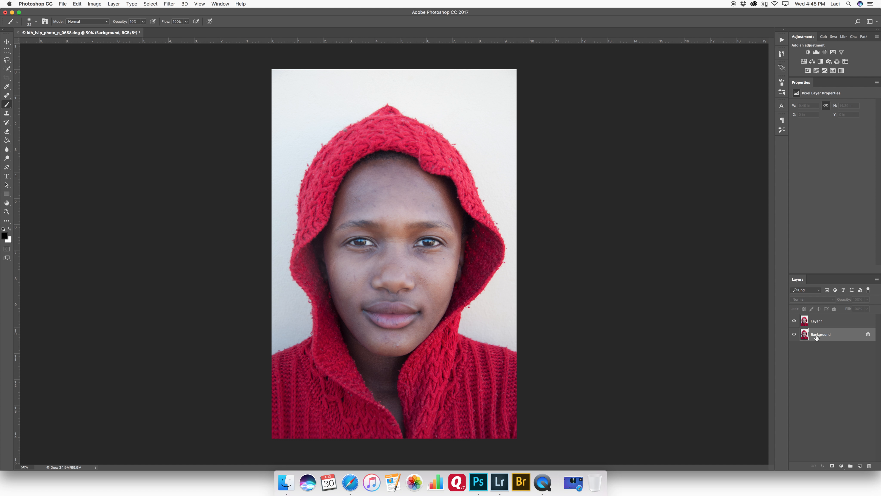
pyautogui.click(794, 322)
pyautogui.click(832, 465)
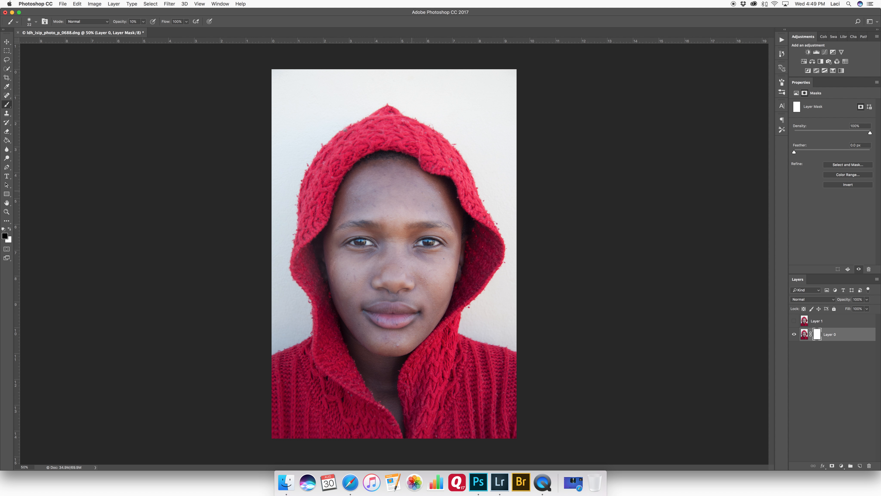
pyautogui.moveTo(392, 199)
pyautogui.keyDown('ctrl'); pyautogui.keyDown('alt'); pyautogui.mouseDown()
pyautogui.moveTo(435, 196)
pyautogui.moveTo(447, 206)
pyautogui.moveTo(416, 250)
pyautogui.mouseUp(); pyautogui.keyUp('alt'); pyautogui.keyUp('ctrl')
pyautogui.press('0')
pyautogui.moveTo(418, 218); pyautogui.dragTo(459, 184)
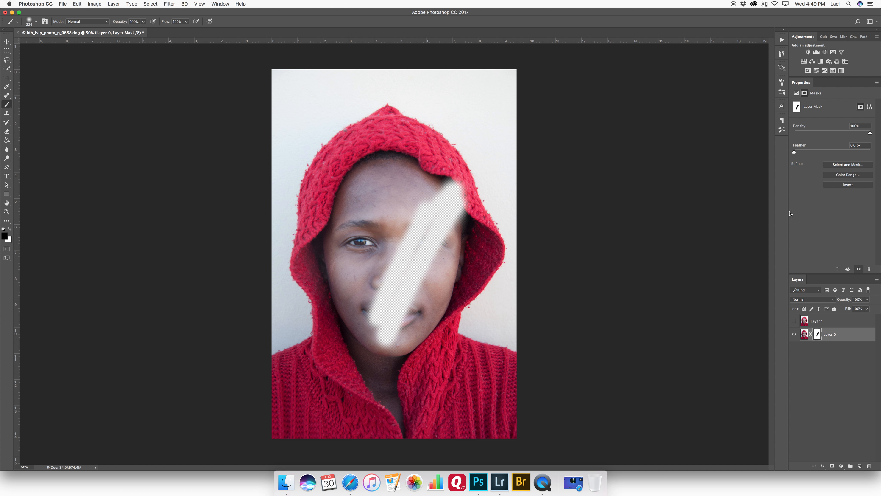
# Step: Delete the layer mask and show the duplicate layer again
pyautogui.moveTo(816, 342); pyautogui.dragTo(869, 466)
pyautogui.click(794, 321)
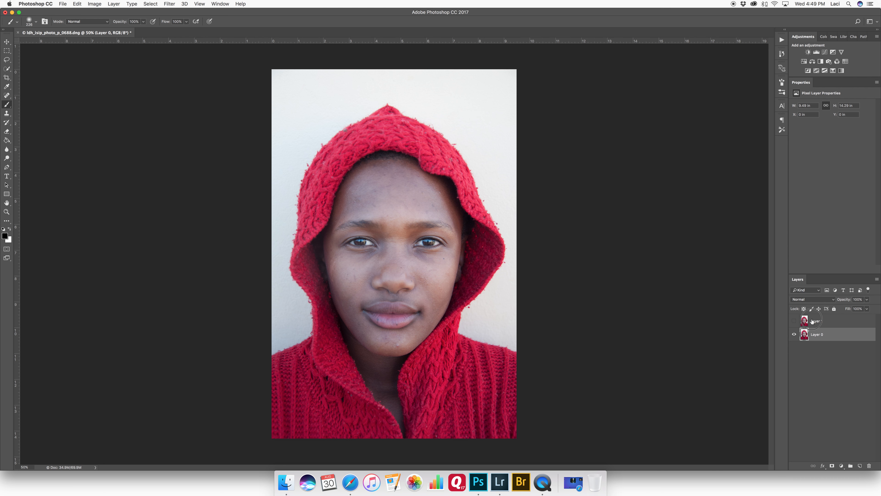
# Step: Add a Hue/Saturation adjustment above the duplicate layer and set Saturation to -100
pyautogui.click(805, 321)
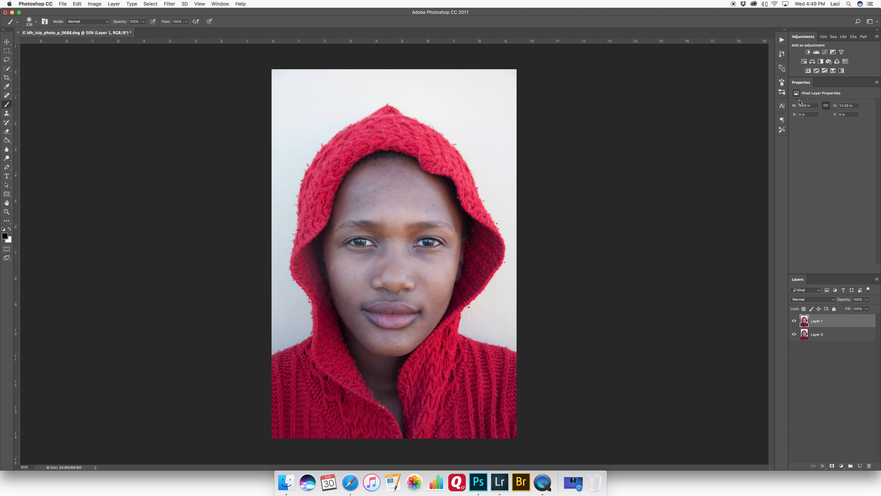
pyautogui.click(803, 63)
pyautogui.moveTo(832, 142); pyautogui.dragTo(793, 143)
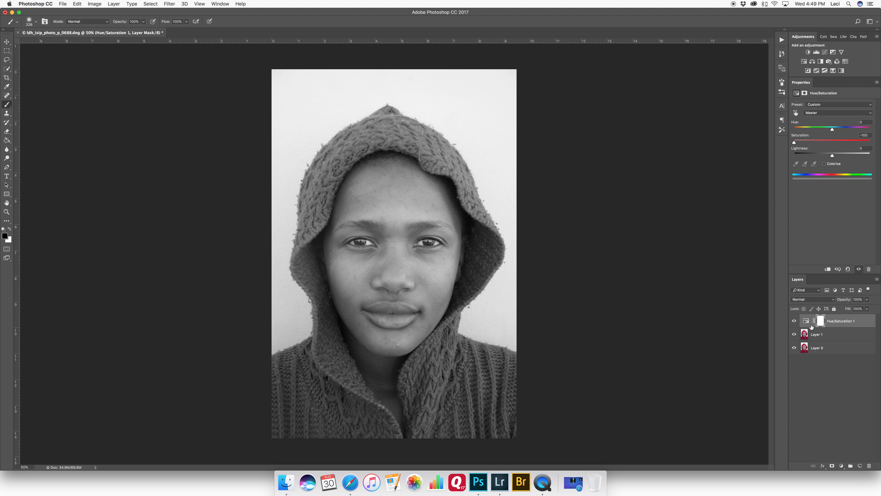
# Step: Toggle the Hue/Saturation layer's visibility to compare the colour and black-and-white versions
pyautogui.click(795, 320)
pyautogui.click(796, 320)
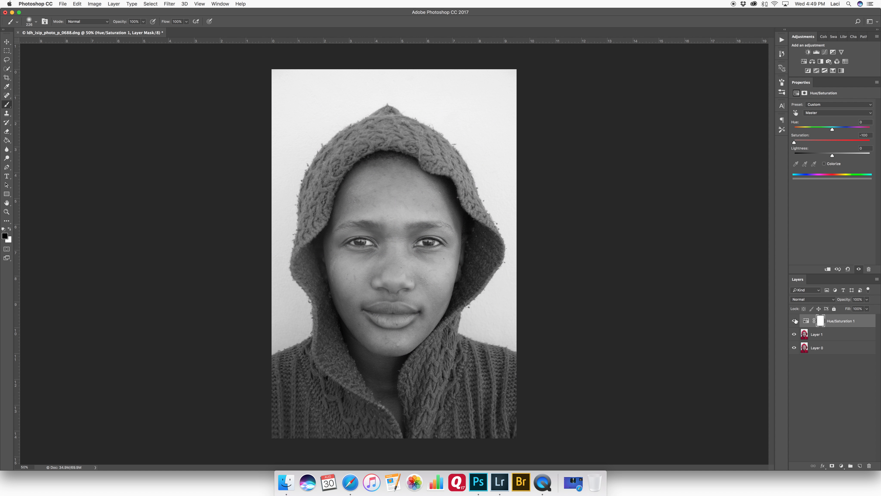
pyautogui.click(813, 336)
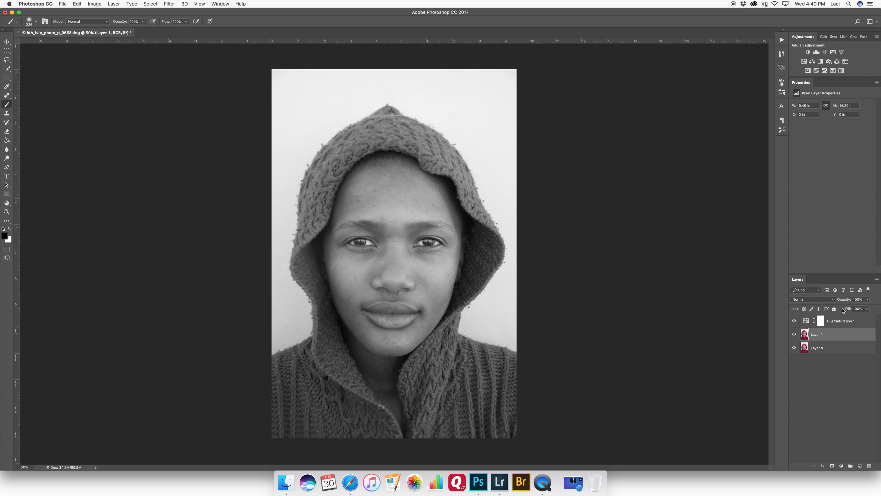
pyautogui.click(840, 321)
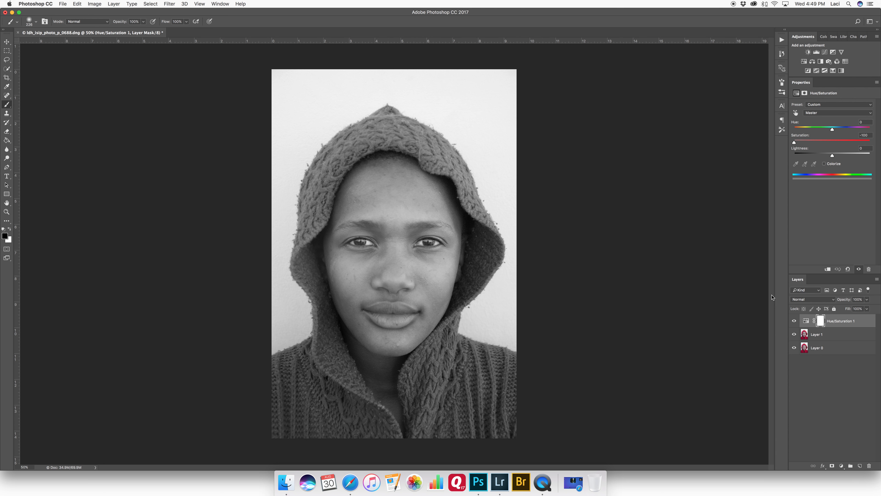
# Step: Create a new layer in Soft Light mode, filled with Soft-Light-neutral color (50% gray)
pyautogui.press('super+shift+n')
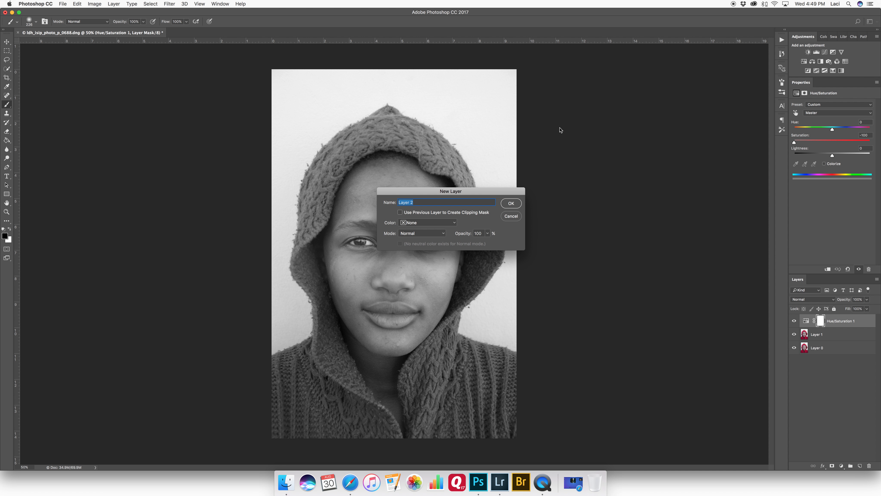
pyautogui.click(421, 233)
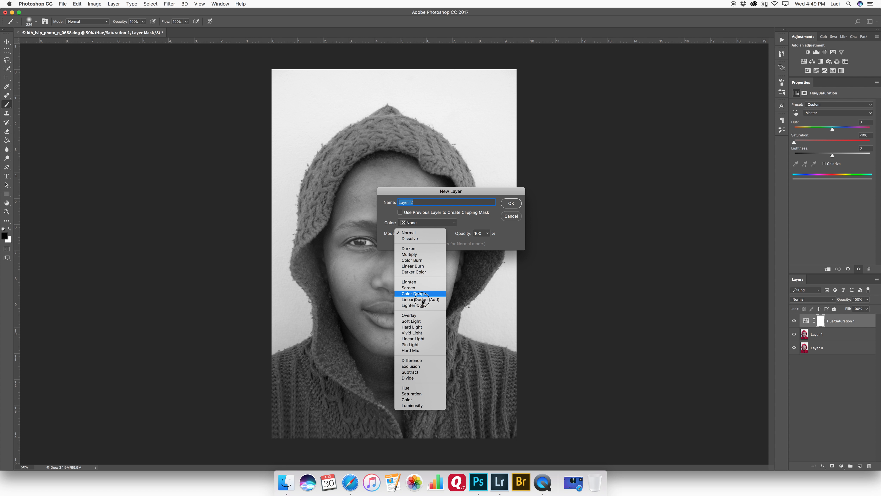
pyautogui.click(420, 323)
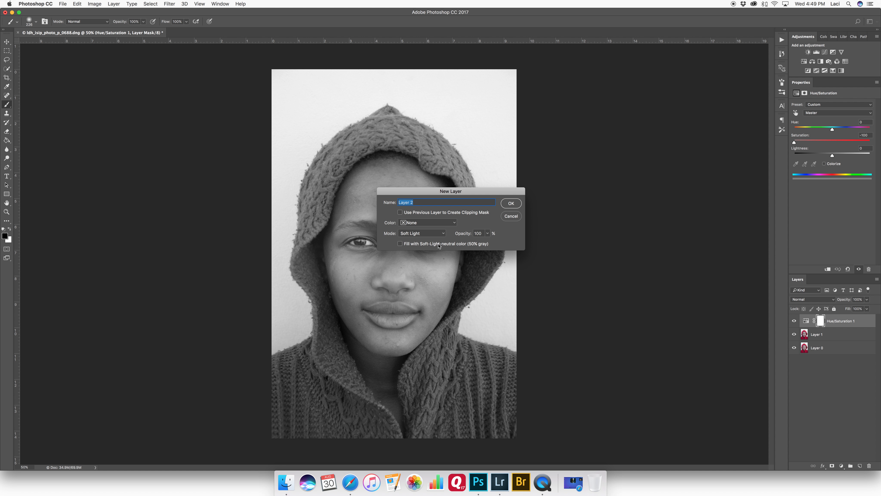
pyautogui.click(401, 244)
pyautogui.click(510, 203)
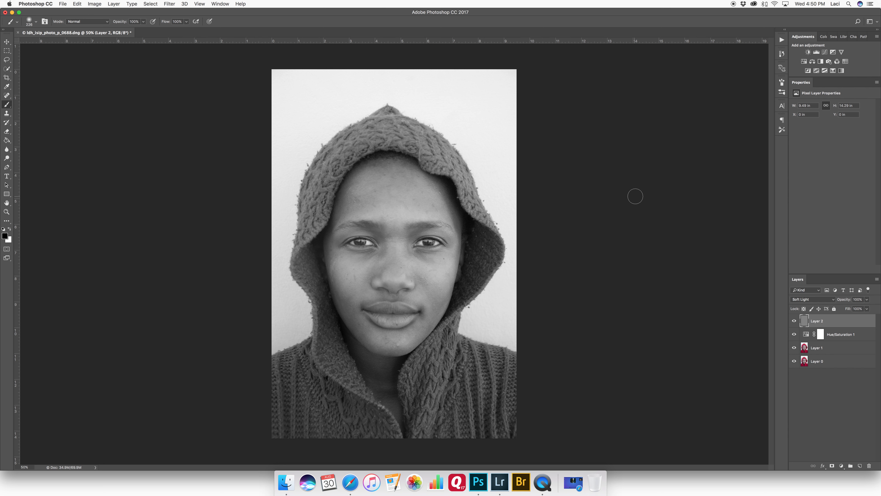
# Step: Add a Brightness/Contrast adjustment with Contrast 23, then delete it
pyautogui.click(808, 52)
pyautogui.moveTo(833, 133)
pyautogui.mouseDown()
pyautogui.moveTo(860, 123)
pyautogui.moveTo(845, 134)
pyautogui.mouseUp()
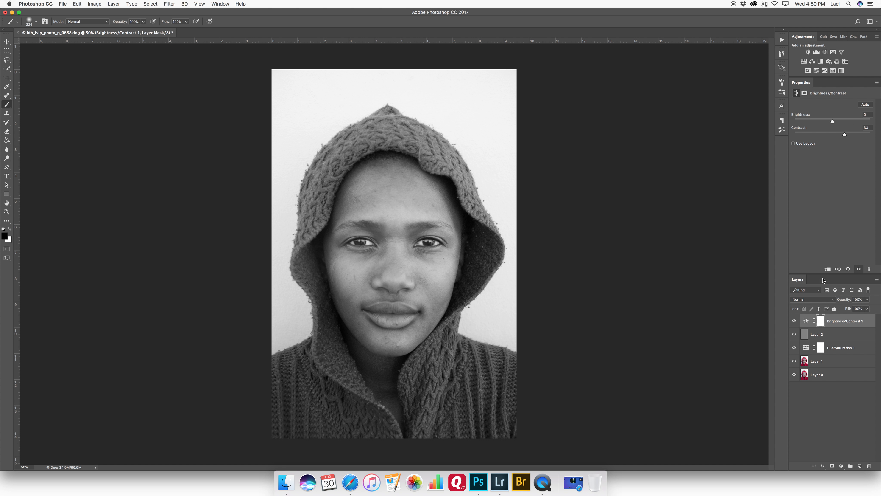
pyautogui.moveTo(846, 327); pyautogui.dragTo(869, 466)
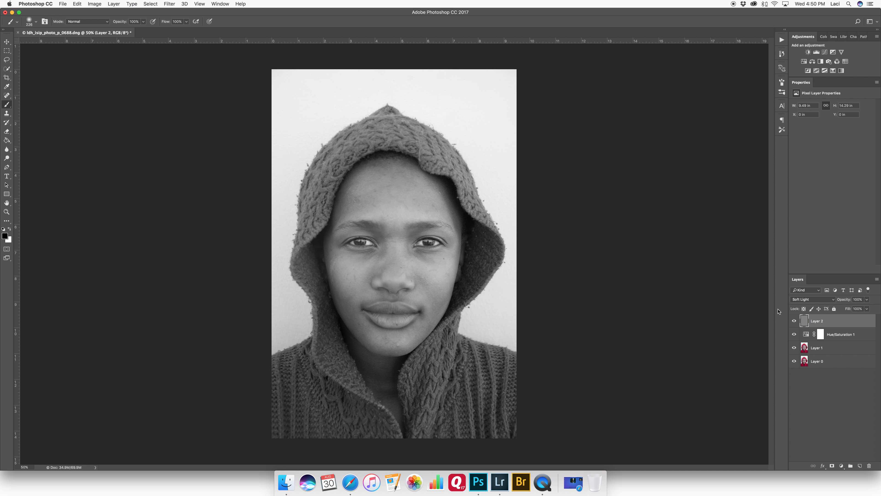
# Step: Paint dark strokes along the face's outline on the gray Soft Light layer with a soft black brush, shrinking the brush
pyautogui.press('super+equal')
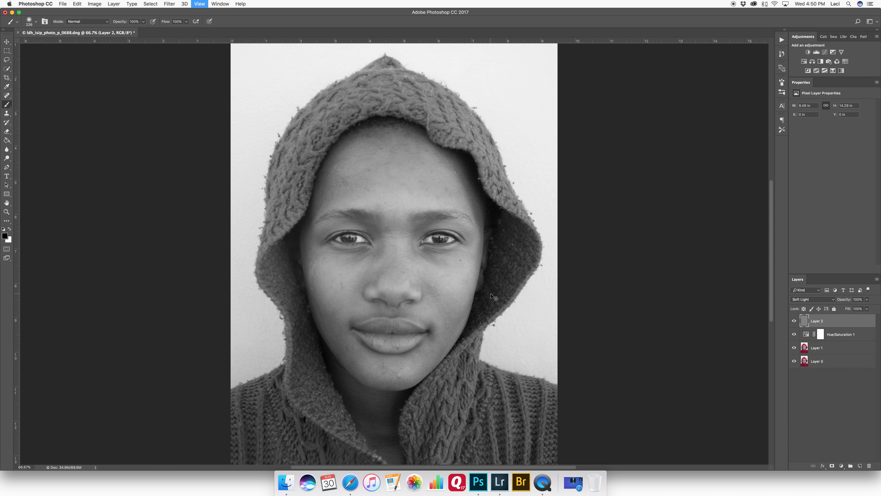
pyautogui.press('super+minus')
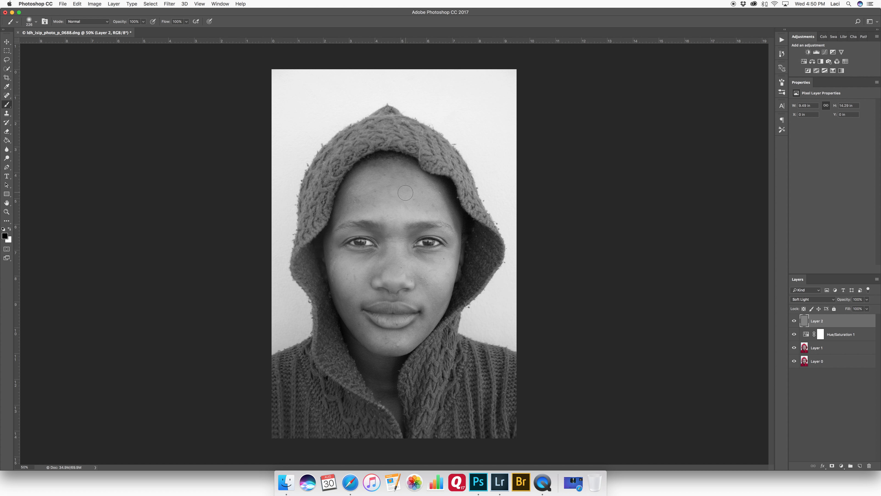
pyautogui.moveTo(394, 187); pyautogui.dragTo(395, 188)
pyautogui.moveTo(363, 160)
pyautogui.mouseDown()
pyautogui.moveTo(328, 226)
pyautogui.moveTo(322, 288)
pyautogui.moveTo(340, 341)
pyautogui.moveTo(343, 334)
pyautogui.mouseUp()
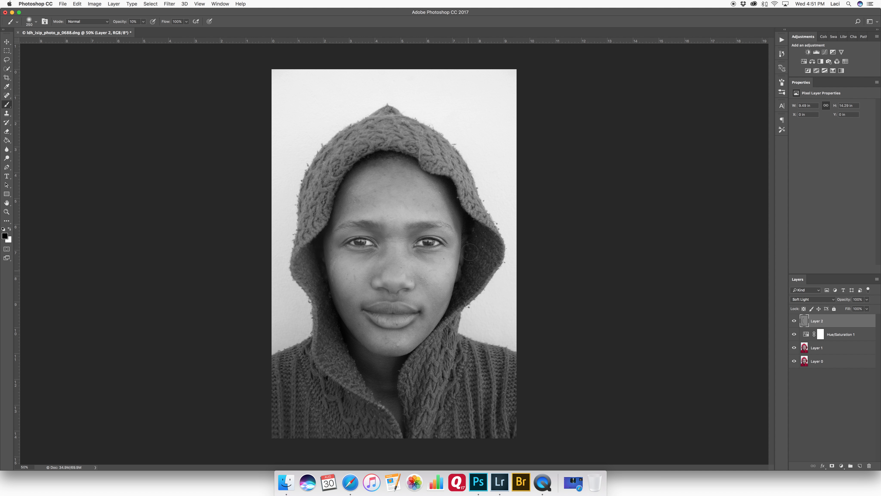
pyautogui.moveTo(397, 154)
pyautogui.mouseDown()
pyautogui.moveTo(369, 164)
pyautogui.moveTo(387, 156)
pyautogui.moveTo(451, 191)
pyautogui.moveTo(448, 180)
pyautogui.moveTo(470, 221)
pyautogui.moveTo(460, 298)
pyautogui.moveTo(475, 243)
pyautogui.moveTo(453, 298)
pyautogui.moveTo(470, 222)
pyautogui.moveTo(434, 173)
pyautogui.moveTo(388, 153)
pyautogui.moveTo(353, 175)
pyautogui.moveTo(327, 233)
pyautogui.mouseUp()
pyautogui.press('[')
pyautogui.press('[')
pyautogui.press('[')
pyautogui.moveTo(337, 202)
pyautogui.mouseDown()
pyautogui.moveTo(318, 262)
pyautogui.moveTo(342, 187)
pyautogui.moveTo(382, 152)
pyautogui.moveTo(437, 173)
pyautogui.moveTo(470, 210)
pyautogui.moveTo(476, 265)
pyautogui.moveTo(455, 304)
pyautogui.mouseUp()
pyautogui.moveTo(397, 368)
pyautogui.mouseDown()
pyautogui.moveTo(384, 398)
pyautogui.moveTo(332, 311)
pyautogui.moveTo(329, 228)
pyautogui.mouseUp()
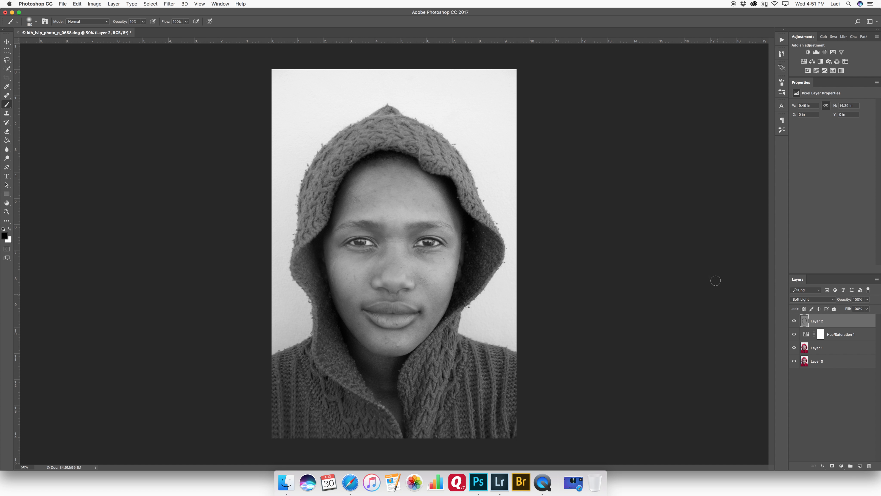
# Step: Toggle the gray layer's visibility and hide the layers beneath to view the gray layer on its own
pyautogui.click(794, 322)
pyautogui.click(794, 321)
pyautogui.click(794, 322)
pyautogui.click(795, 322)
pyautogui.moveTo(794, 335); pyautogui.dragTo(793, 359)
pyautogui.click(794, 361)
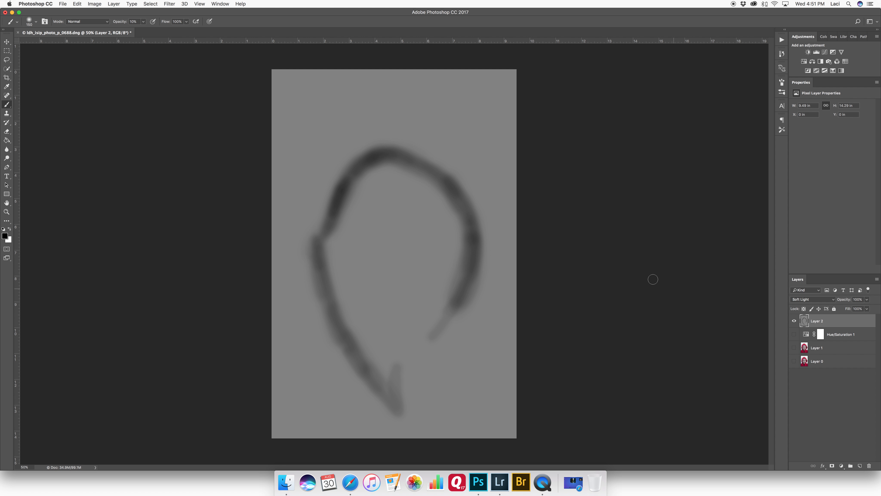
# Step: Paint over a section of the upper dark stroke on the gray layer to remove it
pyautogui.keyDown('alt'); pyautogui.click(394, 215); pyautogui.keyUp('alt')
pyautogui.keyDown('alt'); pyautogui.click(409, 170); pyautogui.keyUp('alt')
pyautogui.moveTo(423, 148)
pyautogui.mouseDown()
pyautogui.moveTo(439, 144)
pyautogui.moveTo(417, 203)
pyautogui.moveTo(425, 211)
pyautogui.mouseUp()
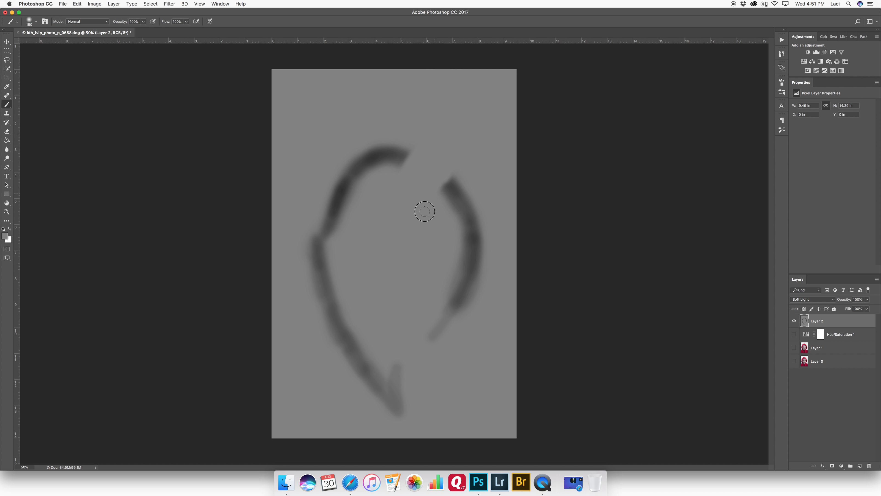
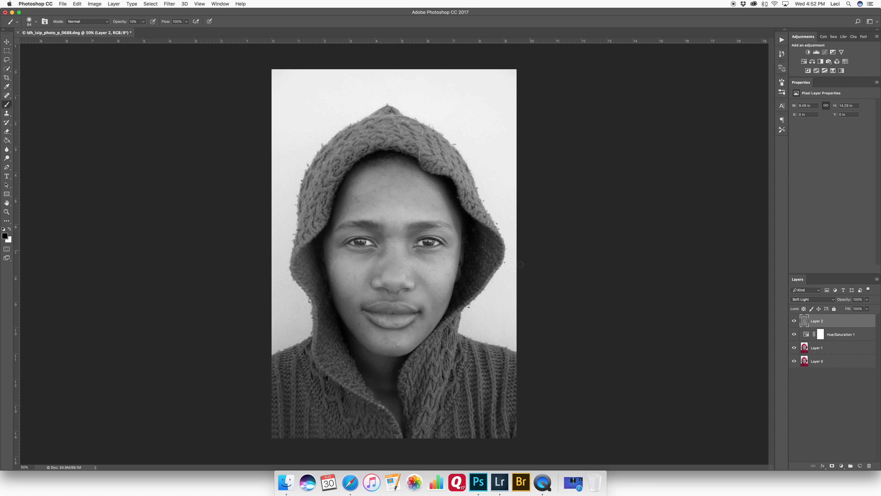
# Step: Step back three states in the history to remove the last strokes
pyautogui.press('alt+super+z')
pyautogui.press('alt+super+z')
pyautogui.press('alt+super+z')
# Step: Paint a faint dark stroke beside the nose on the gray layer with a low-opacity black brush
pyautogui.press('super+plus')
pyautogui.press('super+plus')
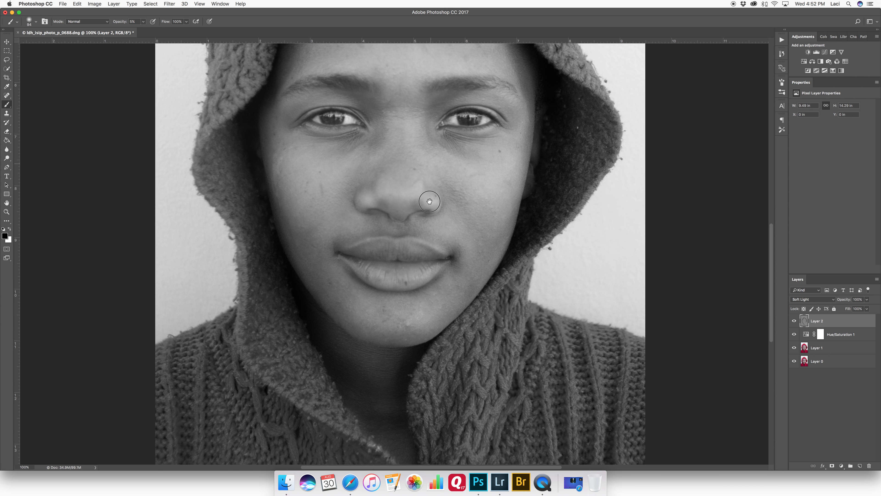
pyautogui.moveTo(424, 228); pyautogui.dragTo(410, 229)
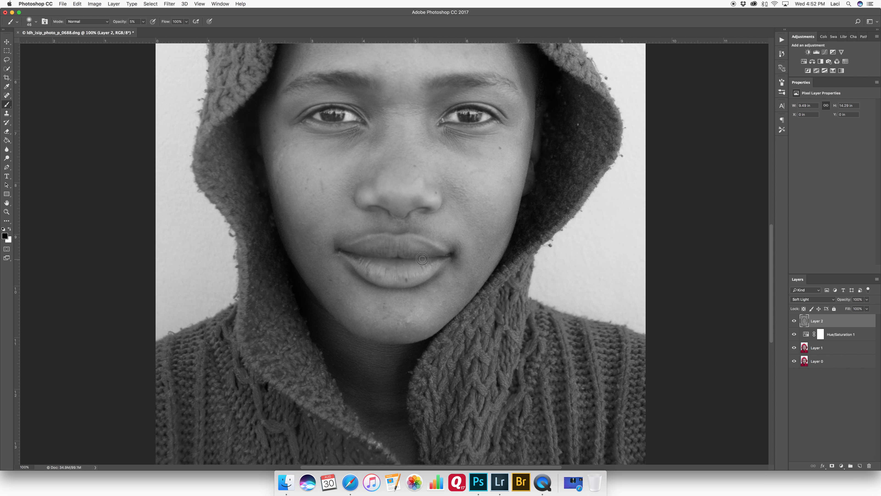
# Step: Paint faint dark strokes along the nose bridge, inner cheek and forehead on the gray layer
pyautogui.click(794, 320)
pyautogui.click(794, 320)
pyautogui.scroll(5, 411, 130)
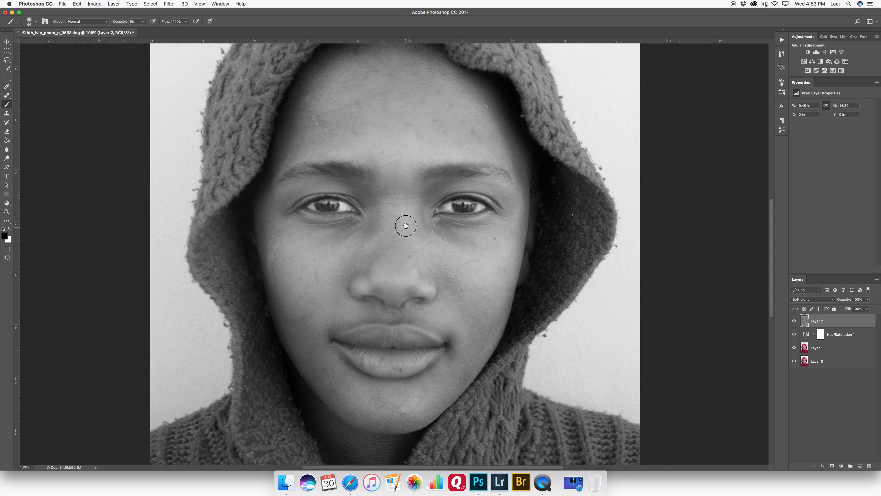
pyautogui.moveTo(328, 224); pyautogui.dragTo(326, 224)
pyautogui.moveTo(388, 149); pyautogui.dragTo(376, 222)
pyautogui.moveTo(351, 110); pyautogui.dragTo(375, 110)
# Step: Set the brush opacity to 10%
pyautogui.press('super+minus')
pyautogui.press('super+minus')
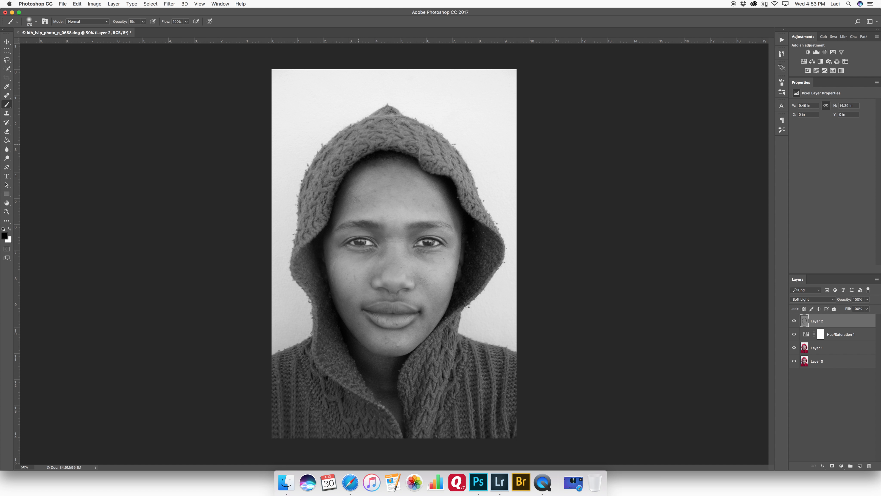
pyautogui.press('1')
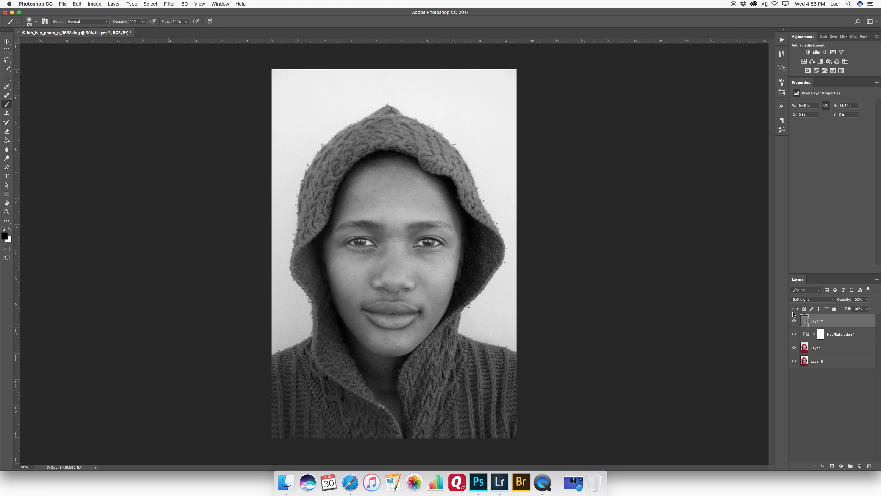
# Step: View the gray Soft Light layer on its own and then restore all layers to compare the strokes
pyautogui.click(795, 321)
pyautogui.click(795, 321)
pyautogui.click(795, 321)
pyautogui.click(795, 321)
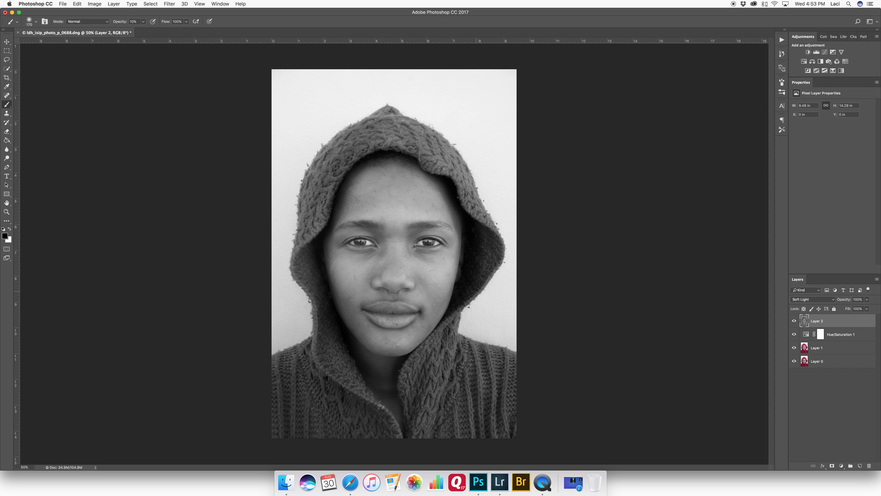
pyautogui.click(795, 322)
pyautogui.click(794, 322)
pyautogui.keyDown('alt'); pyautogui.click(795, 322); pyautogui.keyUp('alt')
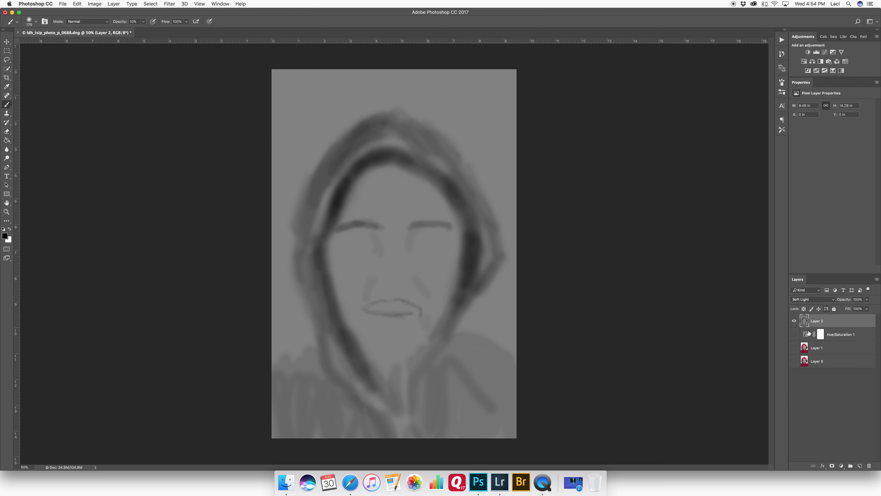
pyautogui.keyDown('alt'); pyautogui.click(794, 321); pyautogui.keyUp('alt')
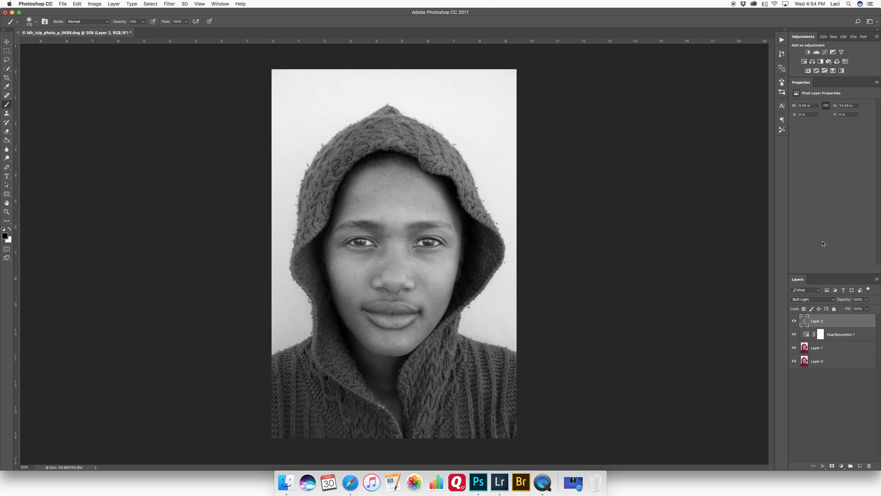
# Step: Switch to white and dodge the nose and the right eye with light strokes
pyautogui.press('super+equal')
pyautogui.press('super+equal')
pyautogui.press('x')
pyautogui.moveTo(407, 282)
pyautogui.mouseDown()
pyautogui.moveTo(378, 280)
pyautogui.moveTo(383, 234)
pyautogui.mouseUp()
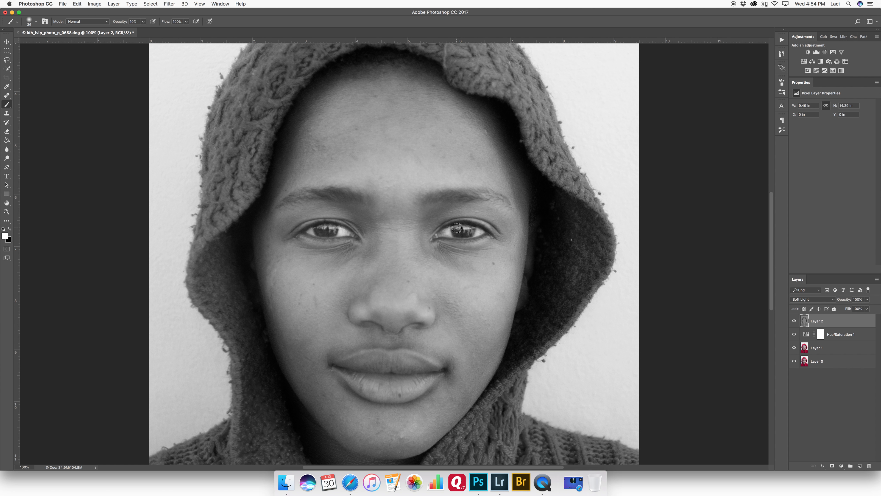
pyautogui.moveTo(462, 225); pyautogui.dragTo(460, 229)
# Step: Dodge the whites of both eyes with small white strokes at high zoom
pyautogui.press('super+plus')
pyautogui.press('super+plus')
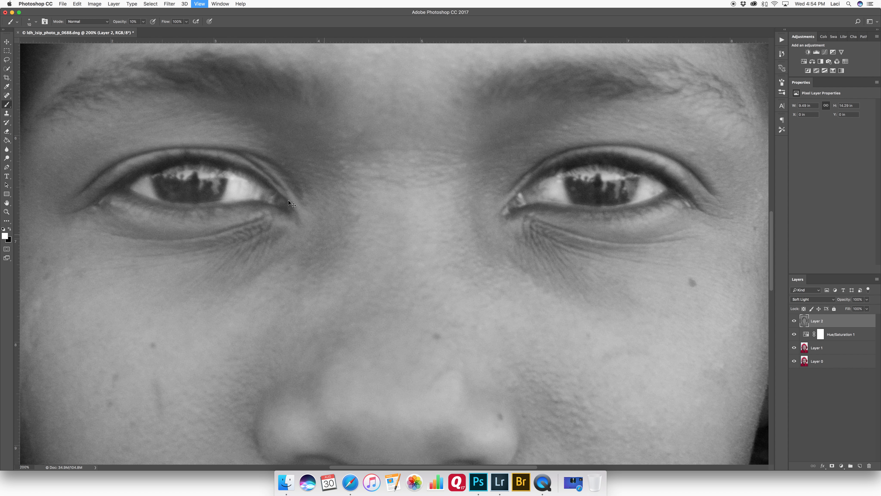
pyautogui.moveTo(330, 254); pyautogui.dragTo(434, 352)
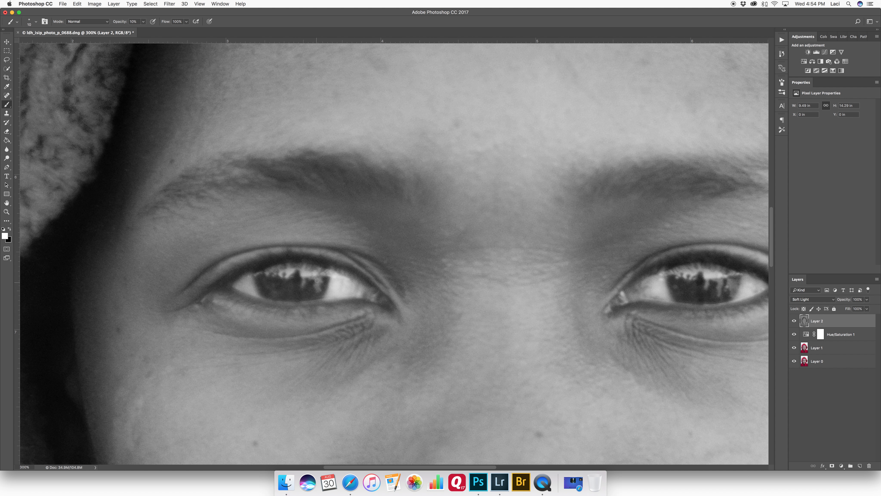
pyautogui.moveTo(285, 272); pyautogui.dragTo(287, 271)
pyautogui.moveTo(306, 271); pyautogui.dragTo(281, 272)
pyautogui.hscroll(6, 680, 262)
pyautogui.scroll(-2, 679, 262)
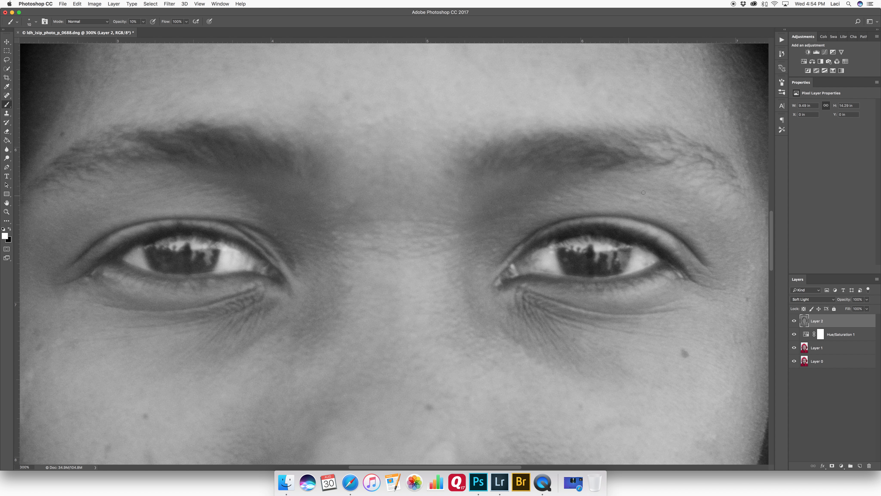
pyautogui.moveTo(606, 258); pyautogui.dragTo(611, 258)
pyautogui.moveTo(551, 255)
pyautogui.mouseDown()
pyautogui.moveTo(542, 266)
pyautogui.moveTo(512, 266)
pyautogui.mouseUp()
pyautogui.moveTo(252, 263); pyautogui.dragTo(256, 263)
# Step: Toggle the gray layer's visibility to compare the eye dodging with the original
pyautogui.press('super+1')
pyautogui.click(795, 321)
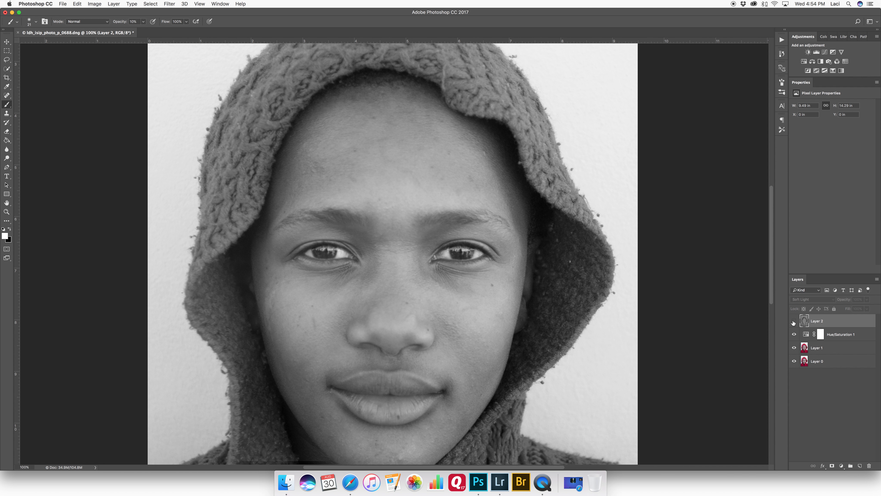
pyautogui.click(795, 321)
pyautogui.click(795, 322)
pyautogui.click(795, 322)
# Step: Switch to black and burn around the eyelids and lashes with short strokes
pyautogui.press('super+plus')
pyautogui.press('super+plus')
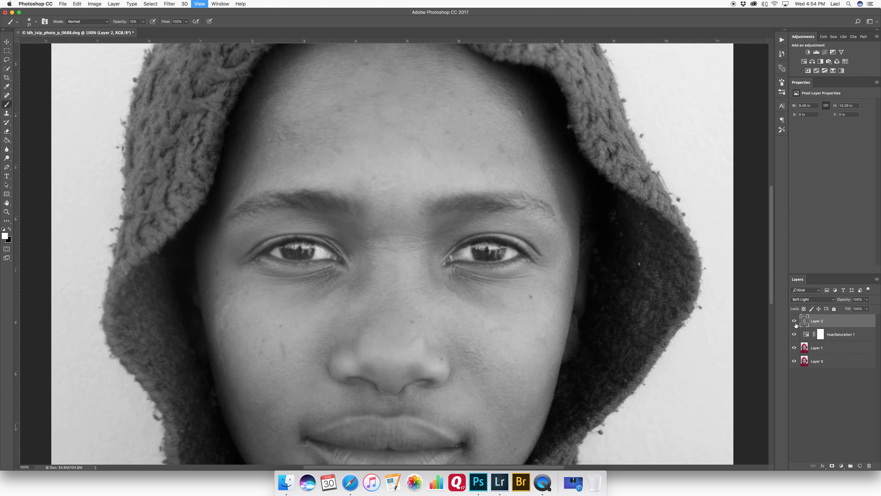
pyautogui.press('x')
pyautogui.moveTo(202, 255)
pyautogui.mouseDown()
pyautogui.moveTo(210, 251)
pyautogui.moveTo(178, 251)
pyautogui.moveTo(192, 253)
pyautogui.moveTo(194, 224)
pyautogui.moveTo(107, 250)
pyautogui.moveTo(217, 271)
pyautogui.moveTo(127, 257)
pyautogui.mouseUp()
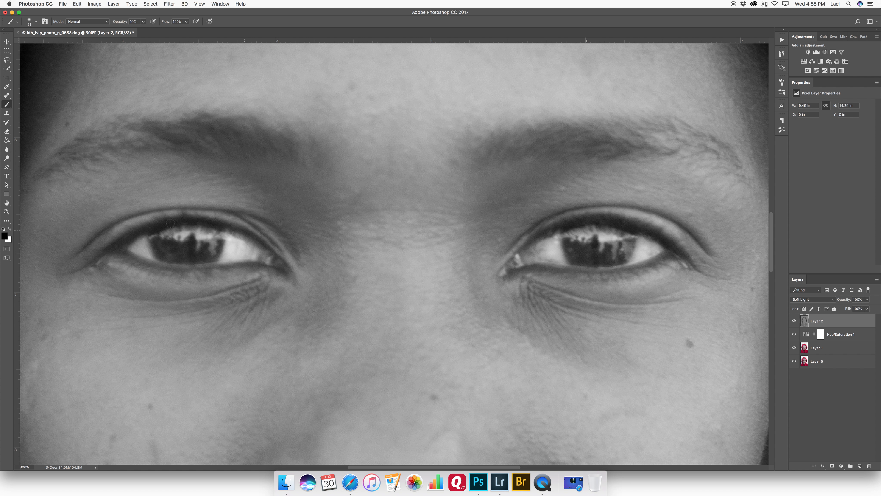
pyautogui.moveTo(542, 231)
pyautogui.mouseDown()
pyautogui.moveTo(674, 247)
pyautogui.moveTo(599, 216)
pyautogui.moveTo(540, 235)
pyautogui.mouseUp()
pyautogui.moveTo(571, 241); pyautogui.dragTo(598, 259)
pyautogui.moveTo(531, 266)
pyautogui.mouseDown()
pyautogui.moveTo(671, 251)
pyautogui.moveTo(628, 224)
pyautogui.moveTo(549, 229)
pyautogui.mouseUp()
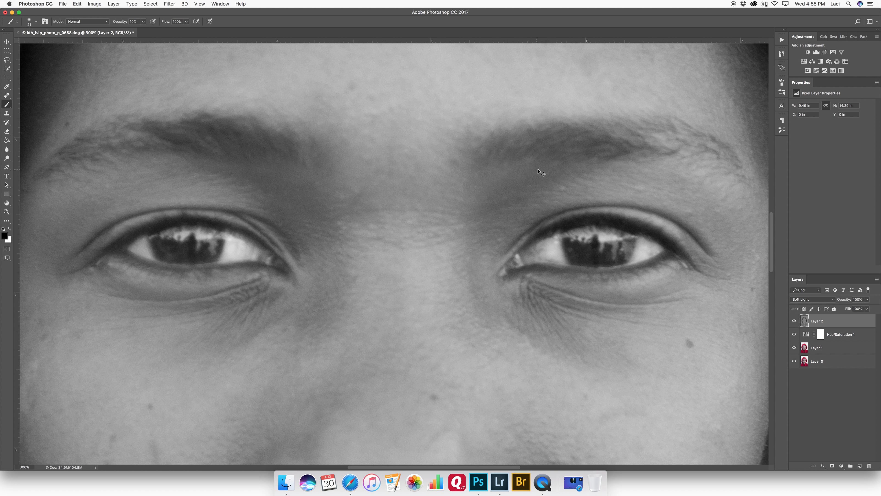
# Step: Switch to white and dodge the forehead, nose bridge, cheek and chin with broad strokes
pyautogui.press('super+minus')
pyautogui.press('super+minus')
pyautogui.click(796, 320)
pyautogui.click(796, 319)
pyautogui.press('super+minus')
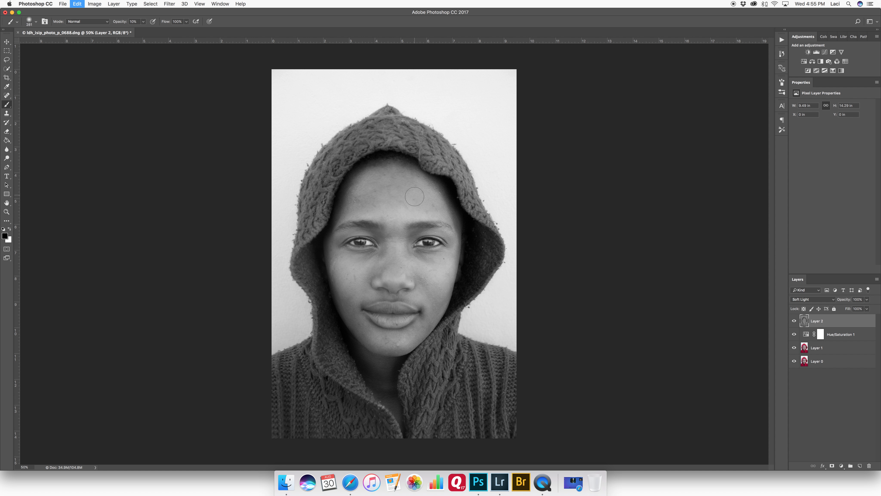
pyautogui.press('x')
pyautogui.moveTo(391, 189)
pyautogui.mouseDown()
pyautogui.moveTo(363, 205)
pyautogui.moveTo(405, 188)
pyautogui.moveTo(379, 203)
pyautogui.moveTo(443, 206)
pyautogui.moveTo(370, 210)
pyautogui.moveTo(424, 199)
pyautogui.moveTo(362, 211)
pyautogui.moveTo(395, 225)
pyautogui.moveTo(395, 256)
pyautogui.moveTo(399, 232)
pyautogui.moveTo(396, 266)
pyautogui.moveTo(396, 211)
pyautogui.moveTo(395, 272)
pyautogui.moveTo(402, 233)
pyautogui.moveTo(426, 263)
pyautogui.moveTo(418, 269)
pyautogui.moveTo(447, 267)
pyautogui.moveTo(437, 283)
pyautogui.moveTo(423, 268)
pyautogui.mouseUp()
pyautogui.keyDown('ctrl'); pyautogui.keyDown('alt'); pyautogui.moveTo(354, 264); pyautogui.dragTo(347, 265); pyautogui.keyUp('alt'); pyautogui.keyUp('ctrl')
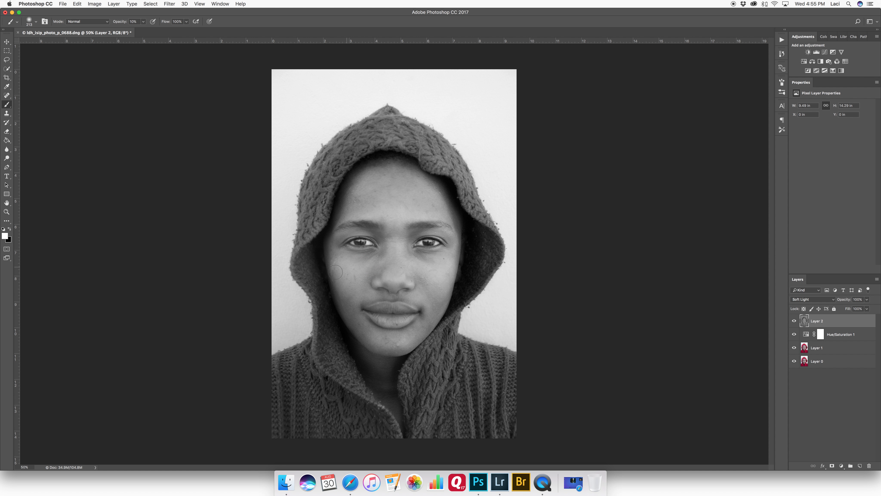
pyautogui.moveTo(405, 341)
pyautogui.mouseDown()
pyautogui.moveTo(395, 342)
pyautogui.moveTo(404, 338)
pyautogui.moveTo(393, 313)
pyautogui.mouseUp()
# Step: Resize the brush to 26 px and dodge the upper and lower lips with white strokes
pyautogui.press('super+1')
pyautogui.scroll(-5, 396, 250)
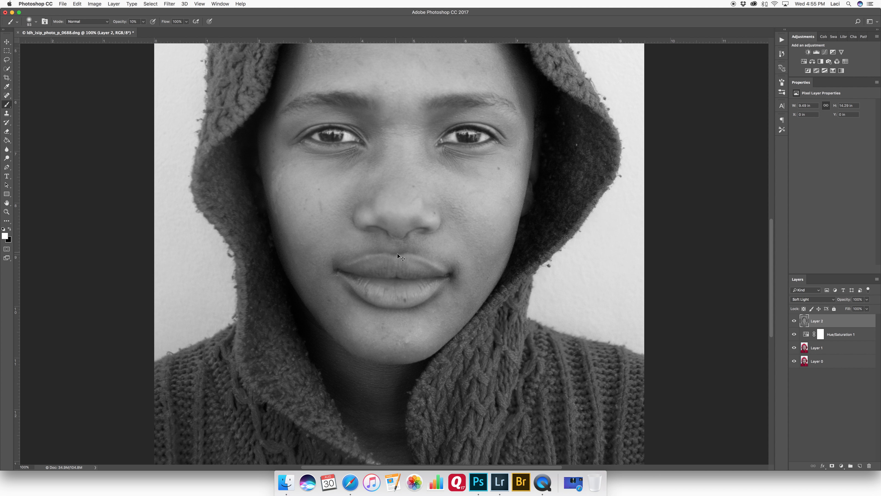
pyautogui.press('super+equal')
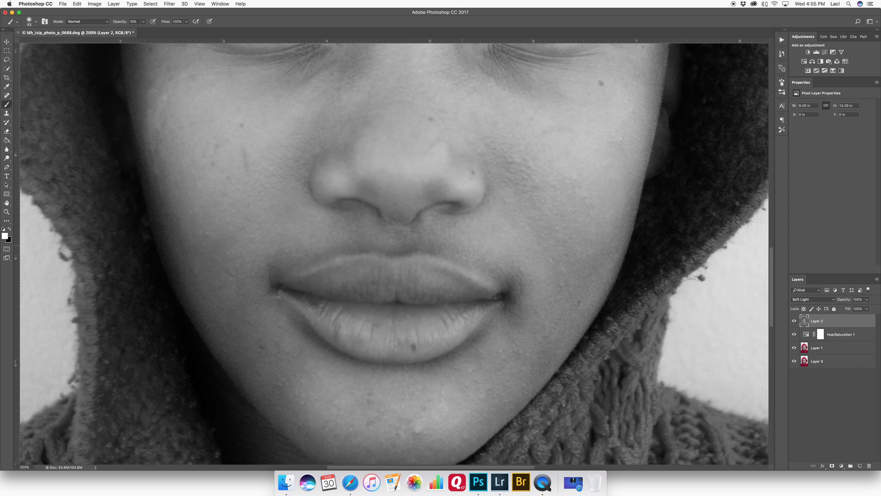
pyautogui.moveTo(384, 277)
pyautogui.mouseDown()
pyautogui.moveTo(356, 281)
pyautogui.moveTo(322, 268)
pyautogui.moveTo(362, 256)
pyautogui.moveTo(396, 265)
pyautogui.moveTo(434, 256)
pyautogui.moveTo(491, 286)
pyautogui.mouseUp()
pyautogui.moveTo(422, 246); pyautogui.dragTo(433, 246)
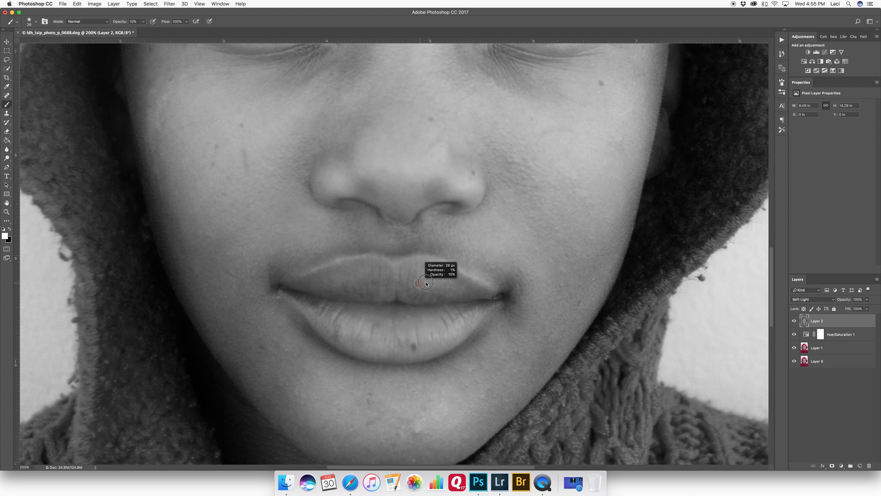
pyautogui.moveTo(339, 325)
pyautogui.mouseDown()
pyautogui.moveTo(413, 342)
pyautogui.moveTo(432, 327)
pyautogui.moveTo(450, 330)
pyautogui.moveTo(442, 354)
pyautogui.mouseUp()
# Step: Switch to black and burn the line between the lips and the mouth corner
pyautogui.press('x')
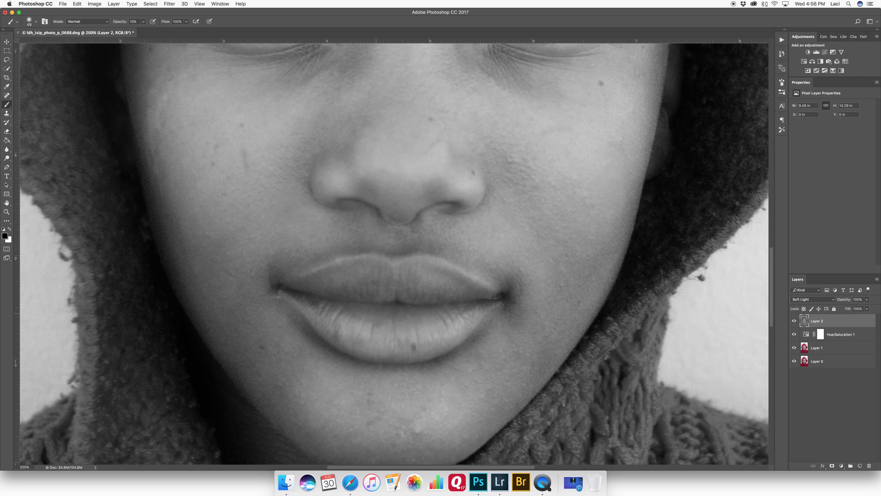
pyautogui.moveTo(355, 298); pyautogui.dragTo(436, 298)
pyautogui.press('x')
pyautogui.press('x')
pyautogui.click(502, 300)
pyautogui.press('super+minus')
pyautogui.press('super+minus')
pyautogui.press('super+minus')
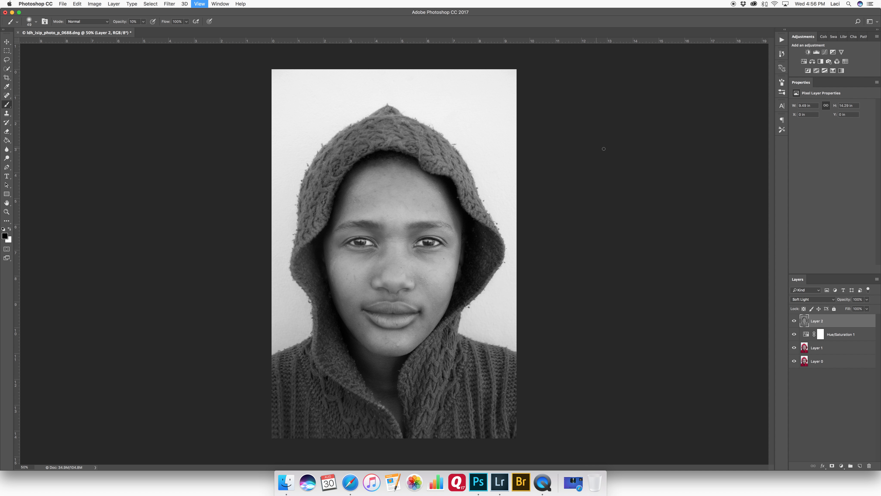
# Step: View the gray layer on its own and then restore all layers to compare
pyautogui.click(794, 322)
pyautogui.click(794, 321)
pyautogui.keyDown('alt'); pyautogui.click(795, 321); pyautogui.keyUp('alt')
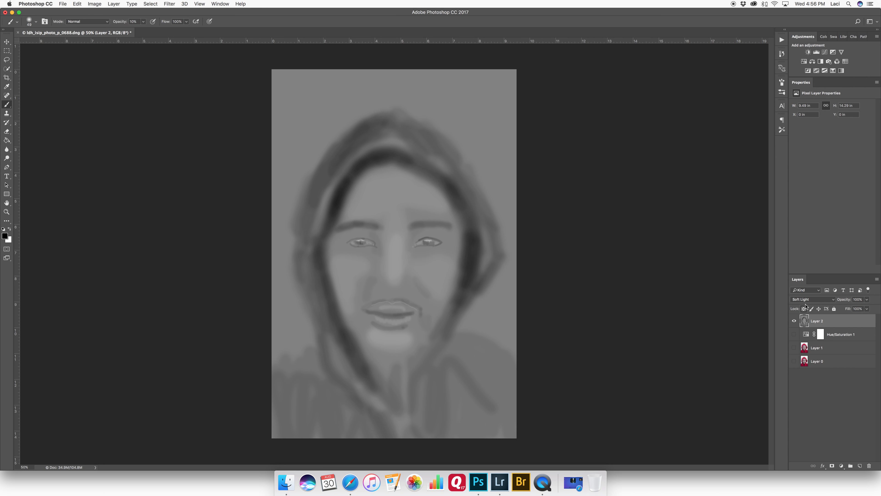
pyautogui.press('super+plus')
pyautogui.press('super+minus')
pyautogui.keyDown('alt'); pyautogui.click(794, 321); pyautogui.keyUp('alt')
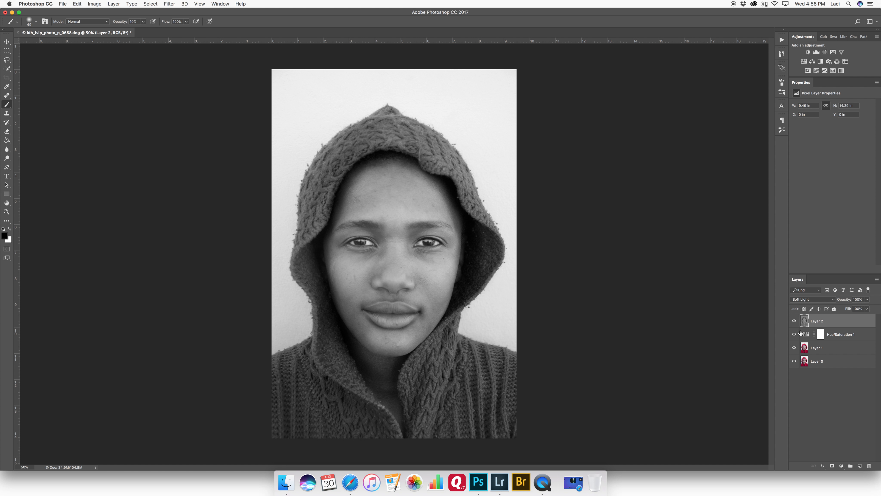
pyautogui.click(795, 321)
pyautogui.click(796, 321)
pyautogui.click(799, 320)
pyautogui.doubleClick(801, 320)
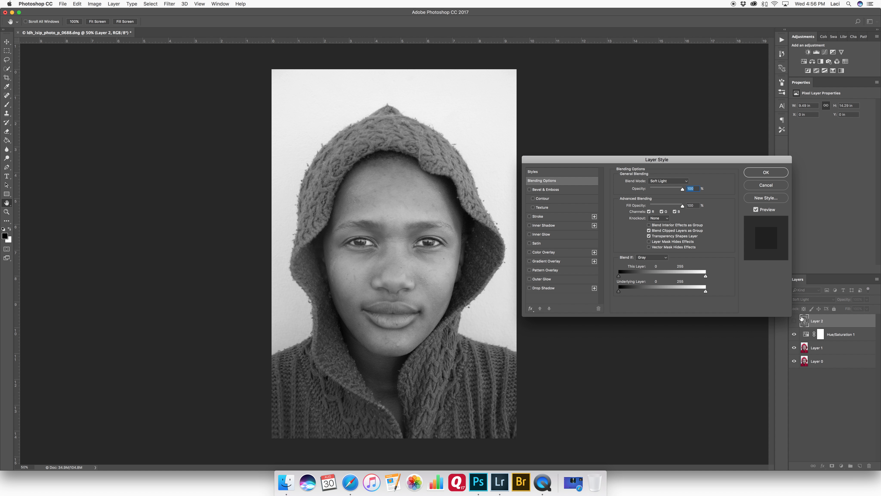
pyautogui.click(766, 185)
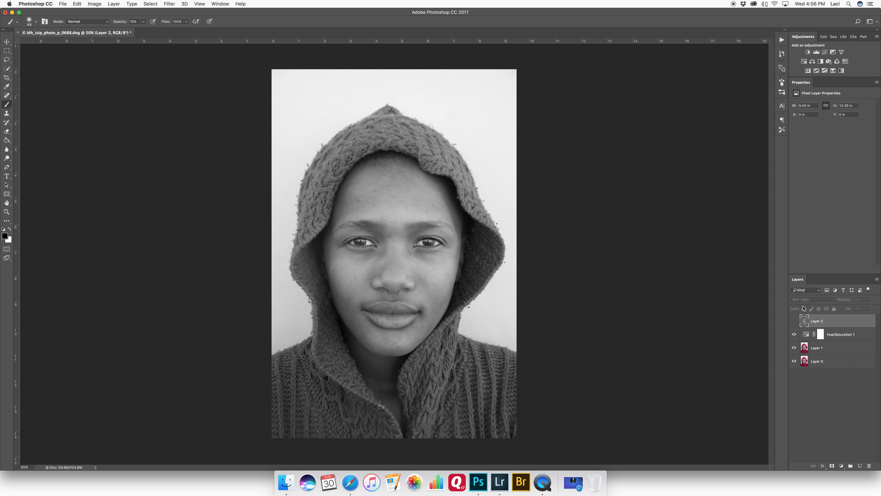
# Step: Show the gray layer again and paint a white dodging stroke under the chin in place of an undone black one
pyautogui.click(794, 321)
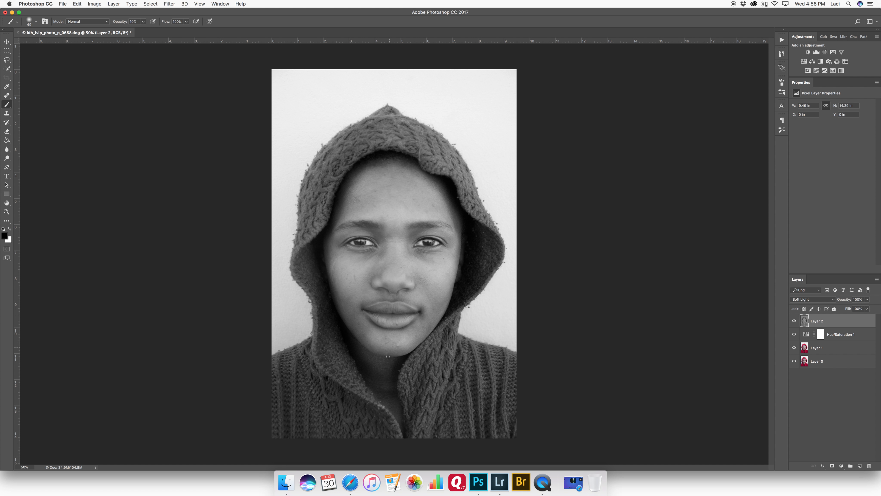
pyautogui.moveTo(388, 352)
pyautogui.mouseDown()
pyautogui.moveTo(398, 352)
pyautogui.moveTo(367, 357)
pyautogui.moveTo(386, 385)
pyautogui.moveTo(367, 354)
pyautogui.mouseUp()
pyautogui.press('x')
pyautogui.press('super+z')
pyautogui.moveTo(363, 352)
pyautogui.mouseDown()
pyautogui.moveTo(394, 405)
pyautogui.moveTo(367, 356)
pyautogui.mouseUp()
pyautogui.press('0')
pyautogui.moveTo(416, 270)
pyautogui.mouseDown()
pyautogui.moveTo(443, 268)
pyautogui.moveTo(428, 288)
pyautogui.moveTo(438, 291)
pyautogui.moveTo(422, 267)
pyautogui.mouseUp()
pyautogui.moveTo(365, 270)
pyautogui.mouseDown()
pyautogui.moveTo(346, 282)
pyautogui.moveTo(363, 281)
pyautogui.mouseUp()
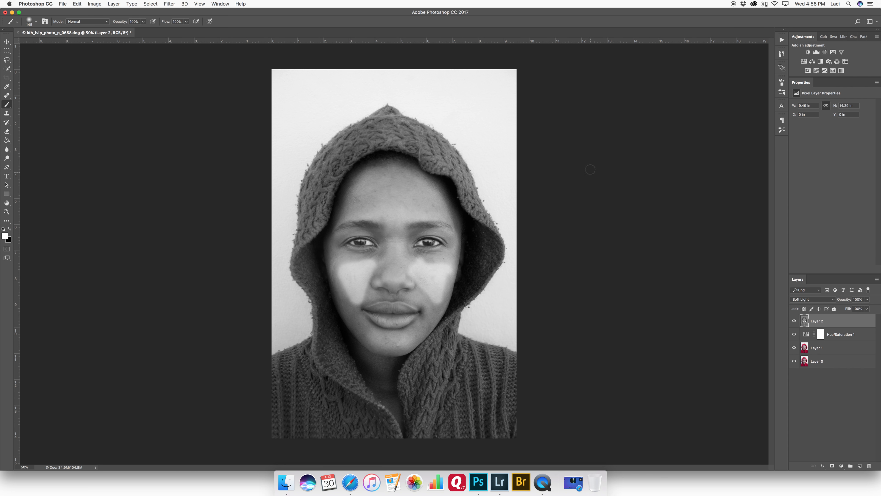
pyautogui.press('super+z')
pyautogui.press('super+z')
# Step: Set the brush opacity back to 10% and toggle the gray layer's visibility to compare
pyautogui.press('1')
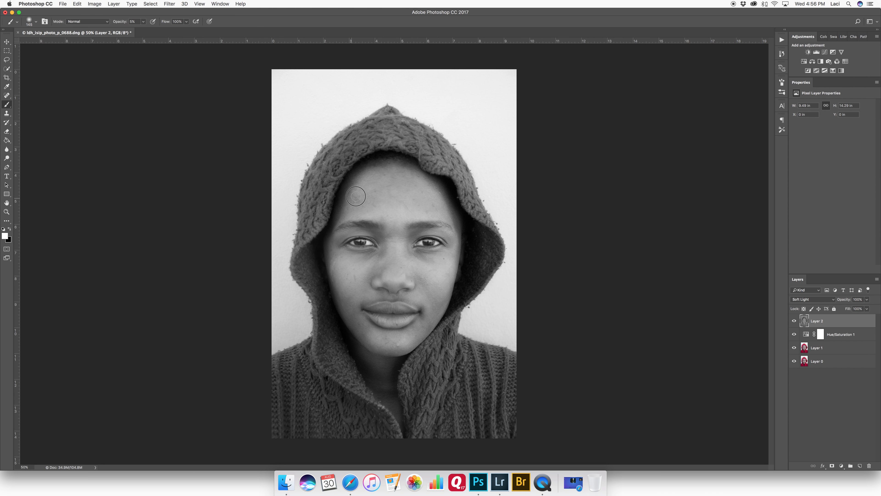
pyautogui.click(794, 321)
pyautogui.click(795, 321)
pyautogui.click(795, 321)
pyautogui.click(795, 321)
# Step: Switch to black and burn the shadows beneath both eyes with soft strokes
pyautogui.press('x')
pyautogui.moveTo(359, 241)
pyautogui.mouseDown()
pyautogui.moveTo(344, 241)
pyautogui.moveTo(363, 246)
pyautogui.mouseUp()
pyautogui.press('1')
pyautogui.press('super+plus')
pyautogui.press('super+plus')
pyautogui.press('super+plus')
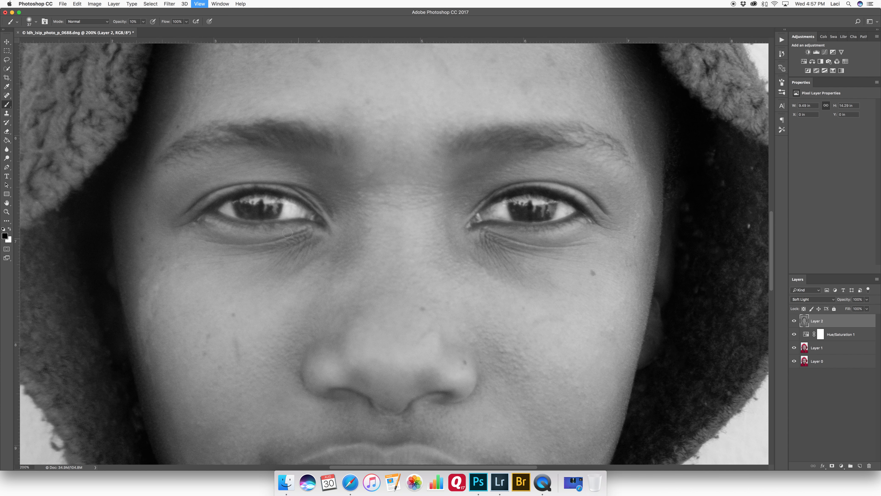
pyautogui.moveTo(225, 189)
pyautogui.mouseDown()
pyautogui.moveTo(217, 189)
pyautogui.moveTo(250, 212)
pyautogui.moveTo(251, 226)
pyautogui.mouseUp()
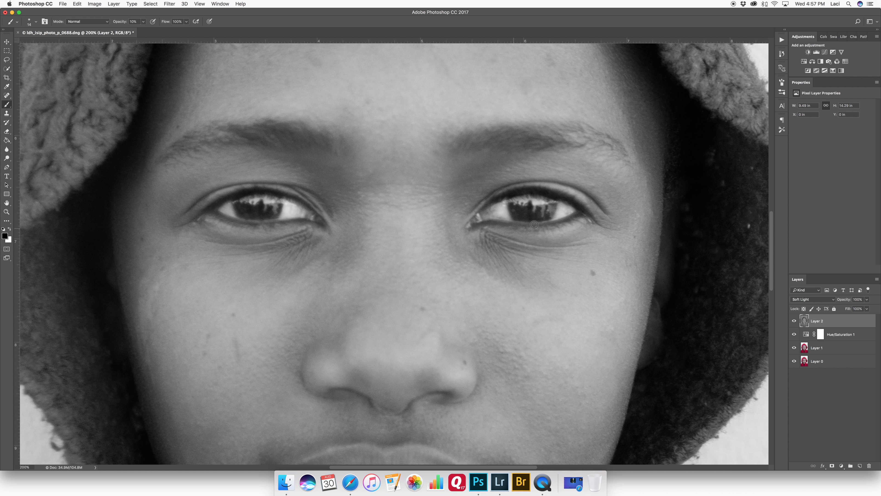
pyautogui.moveTo(517, 207)
pyautogui.mouseDown()
pyautogui.moveTo(525, 218)
pyautogui.moveTo(533, 208)
pyautogui.moveTo(537, 217)
pyautogui.moveTo(516, 205)
pyautogui.moveTo(539, 207)
pyautogui.mouseUp()
pyautogui.moveTo(489, 246); pyautogui.dragTo(518, 246)
# Step: Burn the forehead, the neck shadow and the jaw with broad black strokes
pyautogui.press('super+minus')
pyautogui.press('super+minus')
pyautogui.press('super+minus')
pyautogui.moveTo(394, 170); pyautogui.dragTo(434, 170)
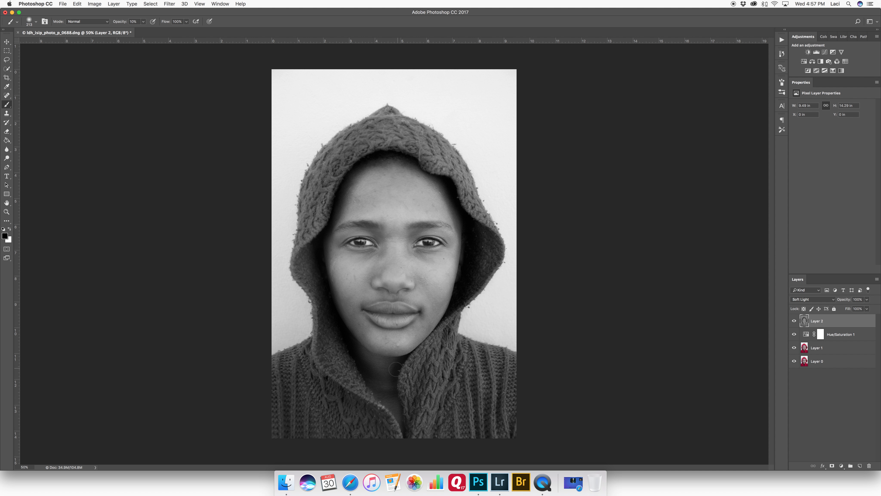
pyautogui.moveTo(397, 384)
pyautogui.mouseDown()
pyautogui.moveTo(372, 381)
pyautogui.moveTo(347, 355)
pyautogui.mouseUp()
pyautogui.moveTo(361, 317); pyautogui.dragTo(354, 320)
# Step: Burn beside the nose and across the cheeks below the eyes with black strokes
pyautogui.press('x')
pyautogui.press('x')
pyautogui.moveTo(372, 277); pyautogui.dragTo(371, 285)
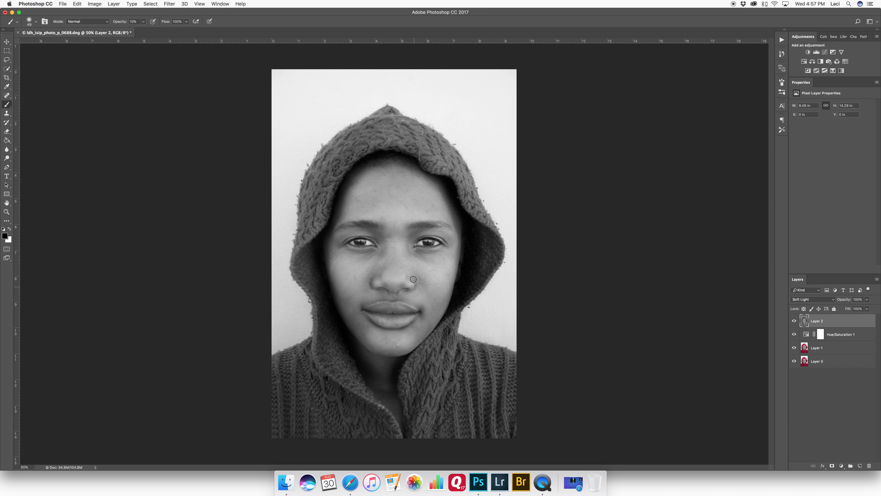
pyautogui.press('super+plus')
pyautogui.press('super+plus')
pyautogui.press('super+plus')
pyautogui.moveTo(324, 238)
pyautogui.mouseDown()
pyautogui.moveTo(314, 247)
pyautogui.moveTo(345, 247)
pyautogui.moveTo(316, 247)
pyautogui.moveTo(356, 251)
pyautogui.moveTo(381, 269)
pyautogui.moveTo(418, 247)
pyautogui.mouseUp()
# Step: View the gray Soft Light layer on its own to examine the dodge and burn strokes
pyautogui.press('super+minus')
pyautogui.press('super+minus')
pyautogui.keyDown('alt'); pyautogui.click(794, 321); pyautogui.keyUp('alt')
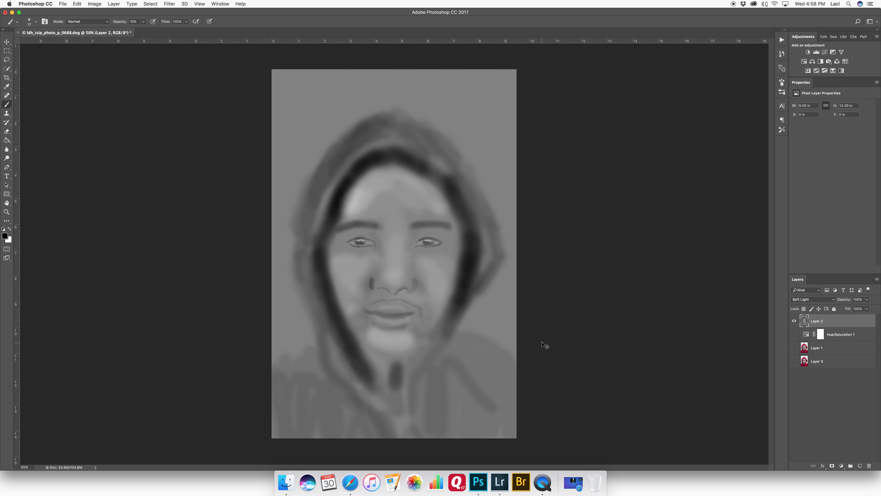
# Step: Zoom in on the face and burn a few short strokes beside the nose on the gray layer
pyautogui.press('super+plus')
pyautogui.press('super+plus')
pyautogui.press('super+minus')
pyautogui.press('super+minus')
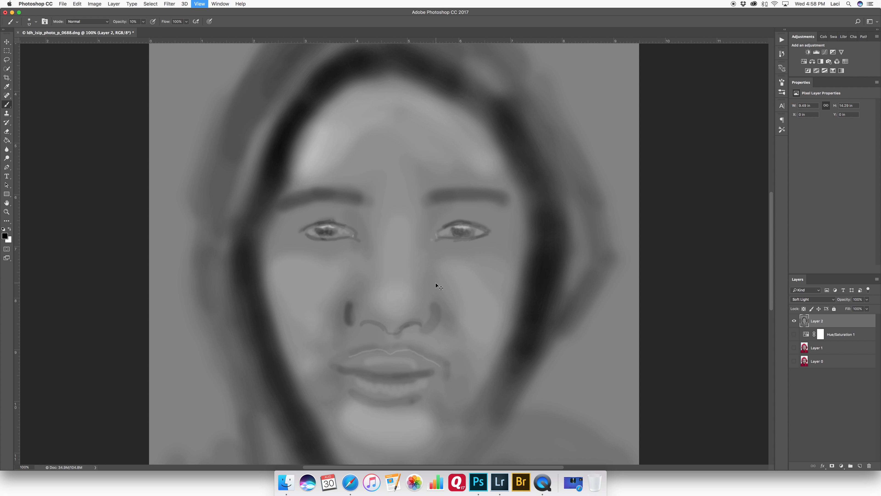
pyautogui.keyDown('alt'); pyautogui.click(271, 91); pyautogui.keyUp('alt')
pyautogui.moveTo(380, 300)
pyautogui.keyDown('ctrl'); pyautogui.keyDown('alt'); pyautogui.mouseDown()
pyautogui.moveTo(408, 301)
pyautogui.moveTo(364, 299)
pyautogui.mouseUp(); pyautogui.keyUp('alt'); pyautogui.keyUp('ctrl')
pyautogui.moveTo(421, 286); pyautogui.dragTo(418, 304)
# Step: Show all layers again, reset the default black and white colors and set the brush opacity to 5%
pyautogui.keyDown('alt'); pyautogui.click(794, 321); pyautogui.keyUp('alt')
pyautogui.press('d')
pyautogui.press('0')
pyautogui.press('5')
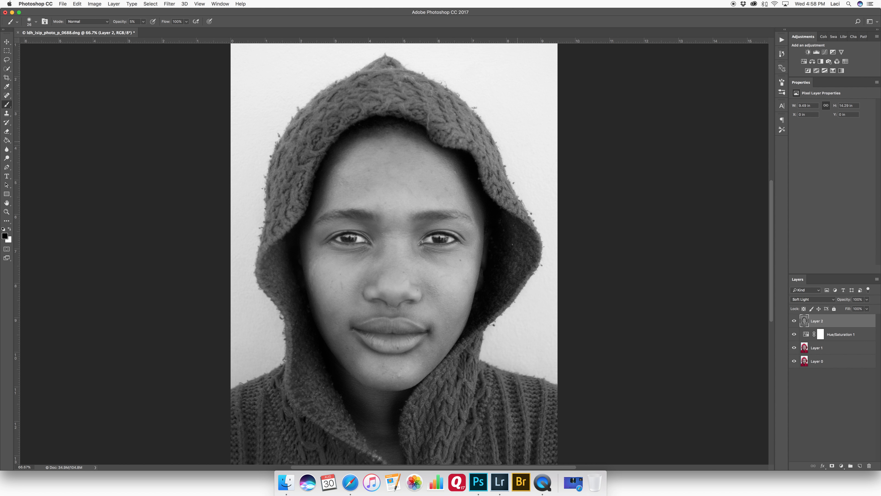
# Step: Toggle the dodge and burn layer off and on to compare the face before and after
pyautogui.press('super+minus')
pyautogui.click(795, 320)
pyautogui.click(795, 318)
pyautogui.click(794, 316)
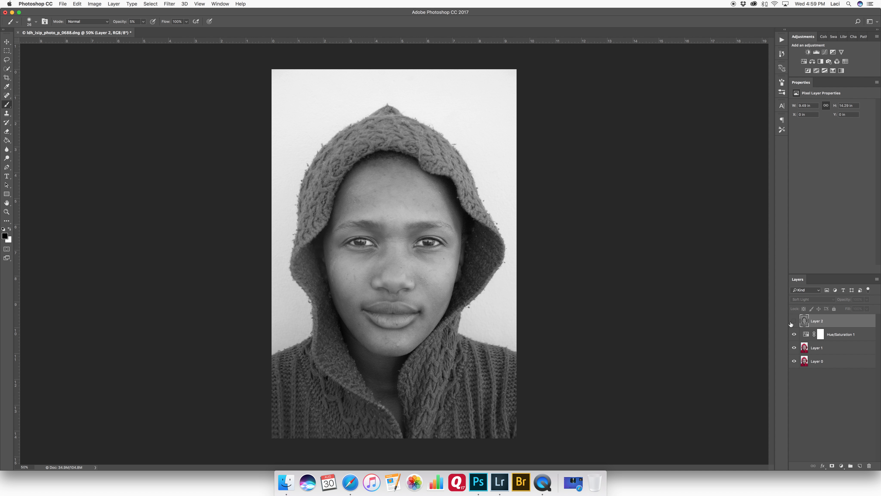
pyautogui.click(795, 321)
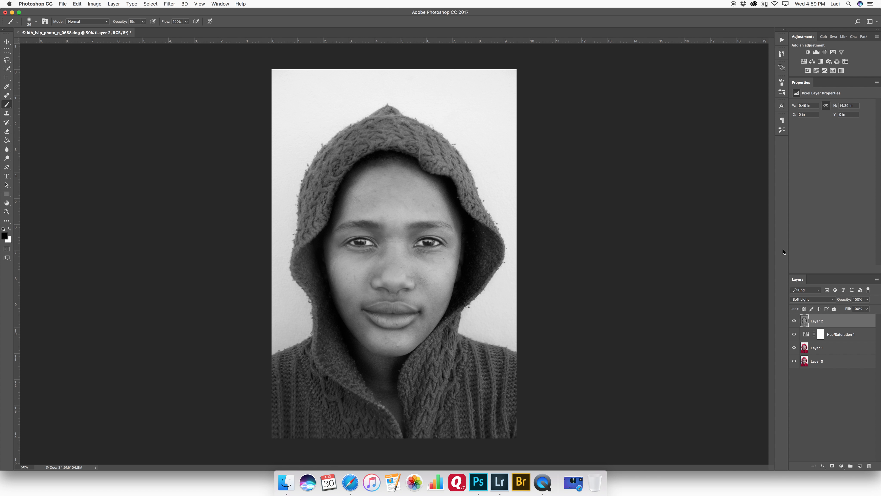
# Step: Add a Brightness/Contrast adjustment layer and raise the contrast slightly
pyautogui.click(809, 51)
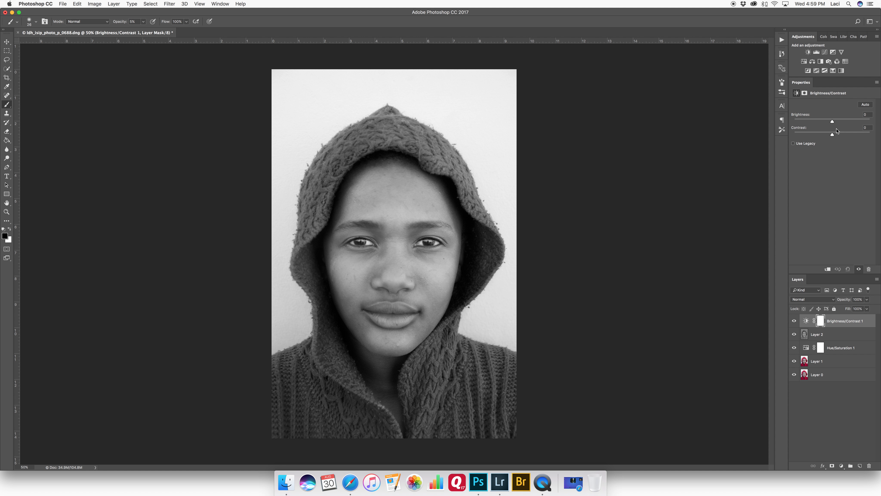
pyautogui.moveTo(834, 137); pyautogui.dragTo(844, 135)
# Step: Stamp all visible layers into a new layer and sharpen it with Unsharp Mask at amount 100, radius 1.0 pixels
pyautogui.press('super+alt+shift+e')
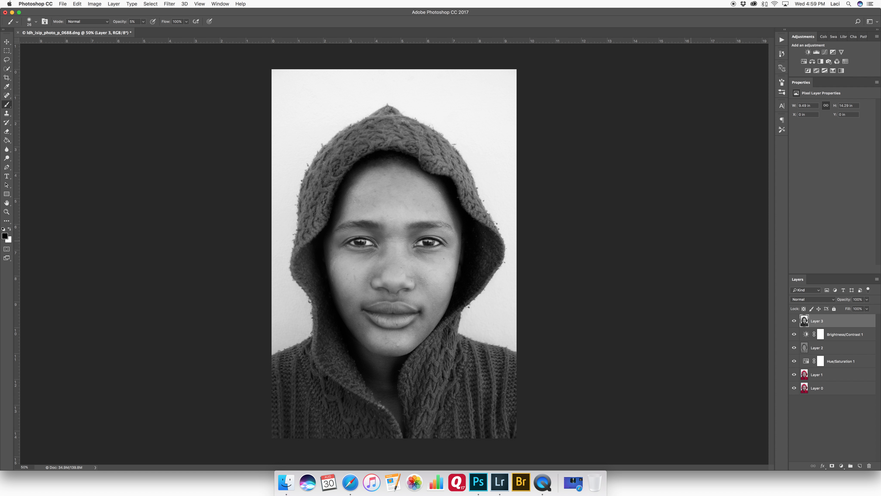
pyautogui.click(169, 3)
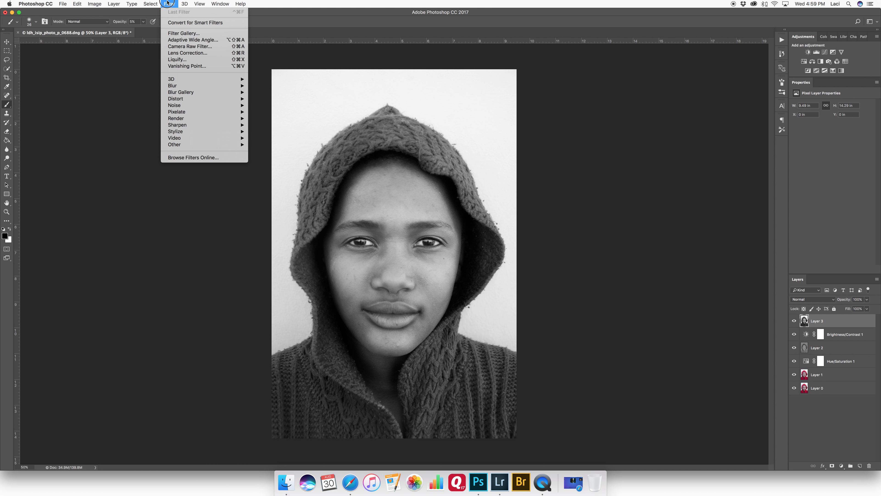
pyautogui.moveTo(181, 127)
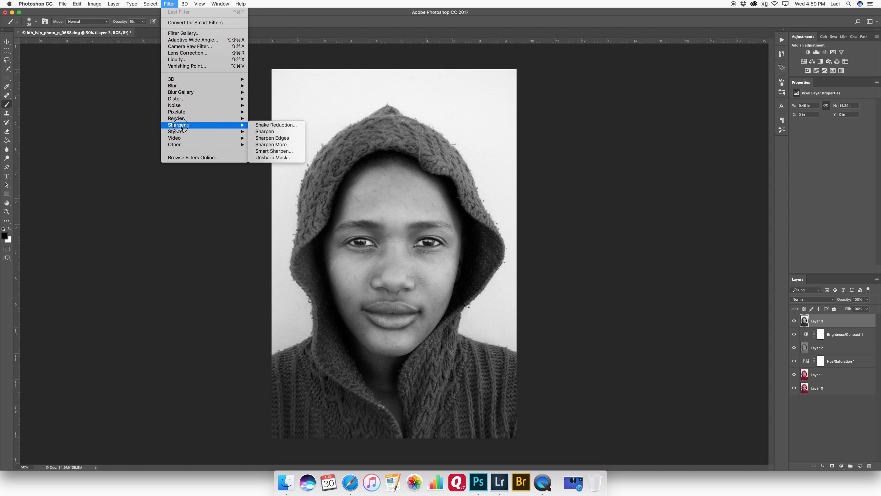
pyautogui.click(273, 157)
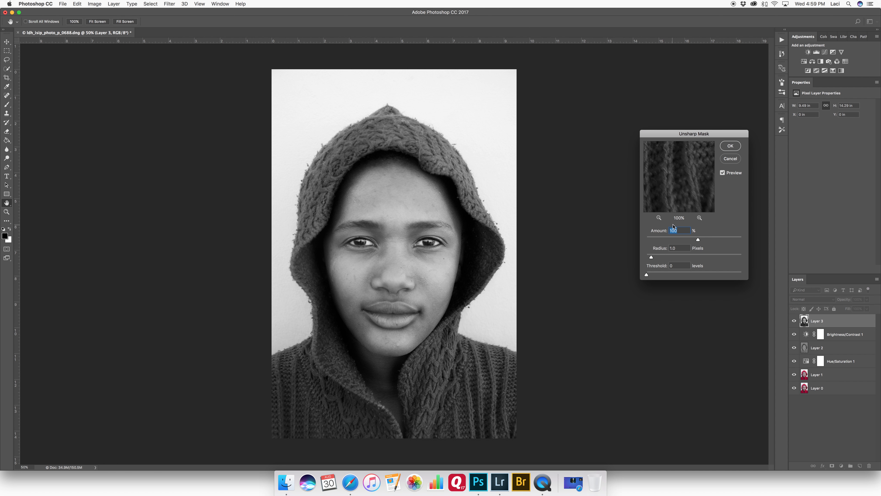
pyautogui.press('super+equal')
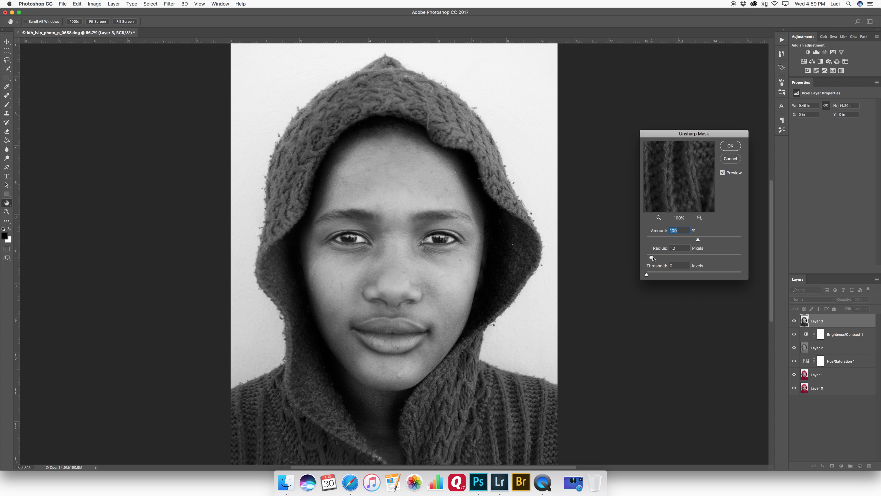
pyautogui.click(725, 173)
pyautogui.click(724, 173)
pyautogui.click(723, 174)
pyautogui.click(723, 173)
pyautogui.click(730, 146)
# Step: Compare the original color photo with the finished black and white version by toggling layer visibility
pyautogui.press('b')
pyautogui.click(794, 320)
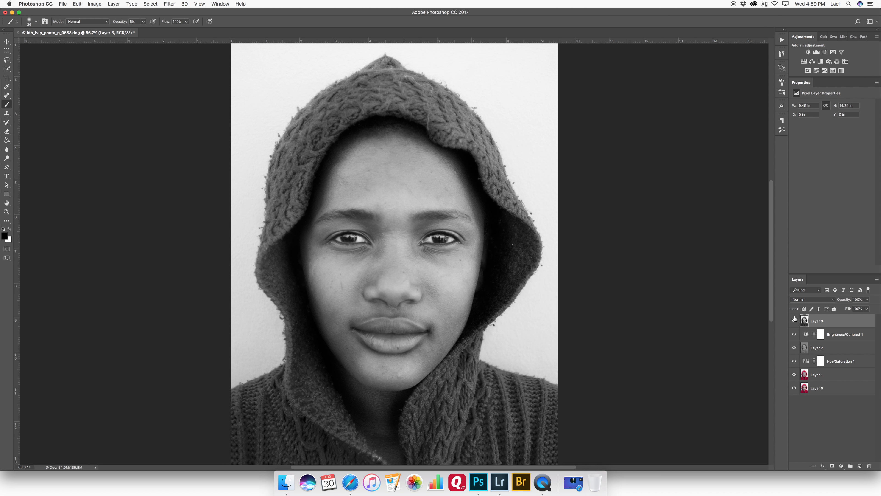
pyautogui.press('super+minus')
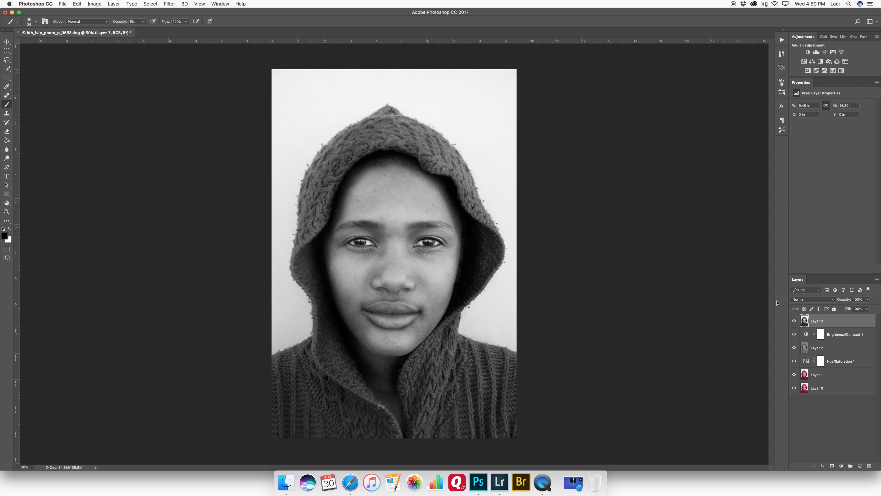
pyautogui.keyDown('alt'); pyautogui.click(795, 389); pyautogui.keyUp('alt')
pyautogui.keyDown('alt'); pyautogui.click(795, 388); pyautogui.keyUp('alt')
pyautogui.keyDown('alt'); pyautogui.click(794, 388); pyautogui.keyUp('alt')
pyautogui.keyDown('alt'); pyautogui.click(795, 388); pyautogui.keyUp('alt')
pyautogui.keyDown('alt'); pyautogui.click(795, 388); pyautogui.keyUp('alt')
pyautogui.keyDown('alt'); pyautogui.click(794, 388); pyautogui.keyUp('alt')
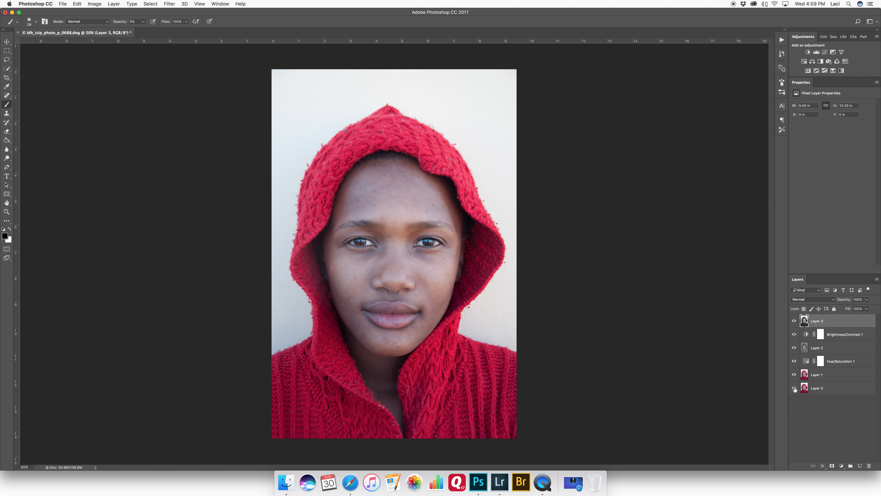
pyautogui.keyDown('alt'); pyautogui.click(795, 388); pyautogui.keyUp('alt')
pyautogui.keyDown('alt'); pyautogui.click(794, 388); pyautogui.keyUp('alt')
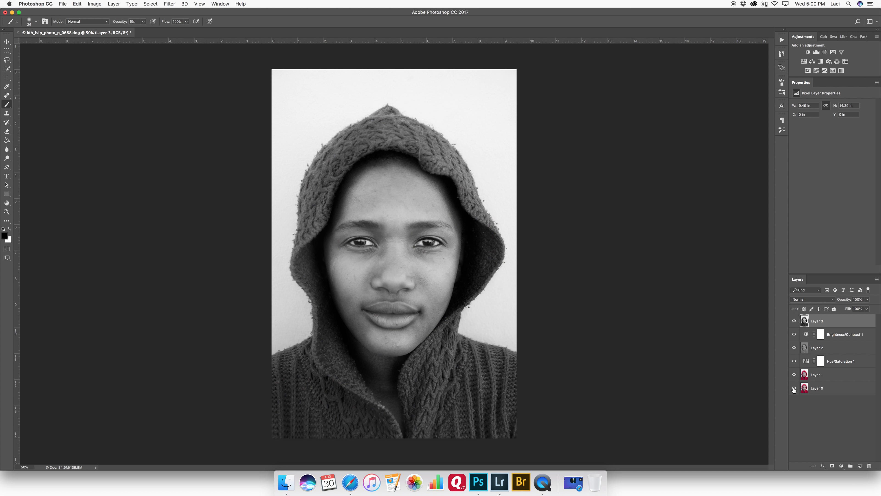
pyautogui.keyDown('alt'); pyautogui.click(795, 388); pyautogui.keyUp('alt')
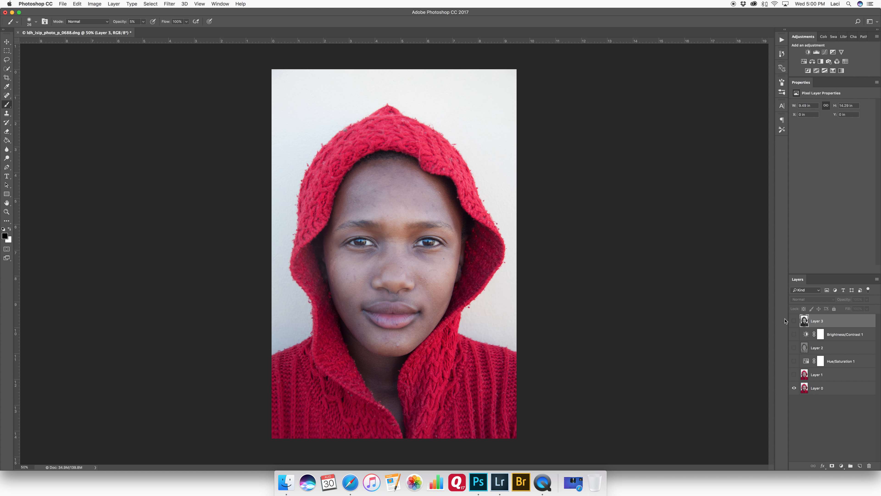
pyautogui.keyDown('alt'); pyautogui.click(793, 386); pyautogui.keyUp('alt')
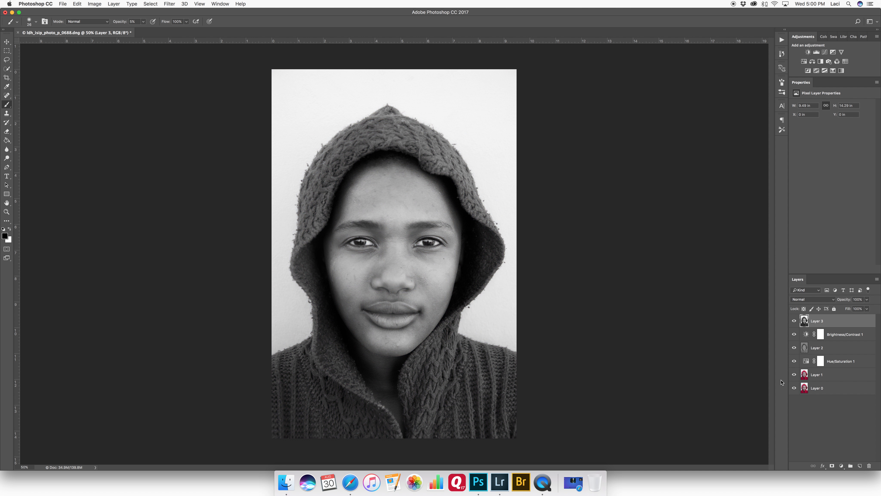
# Step: Switch to Finder and browse the portrait folders, previewing other photos of the series
pyautogui.click(286, 482)
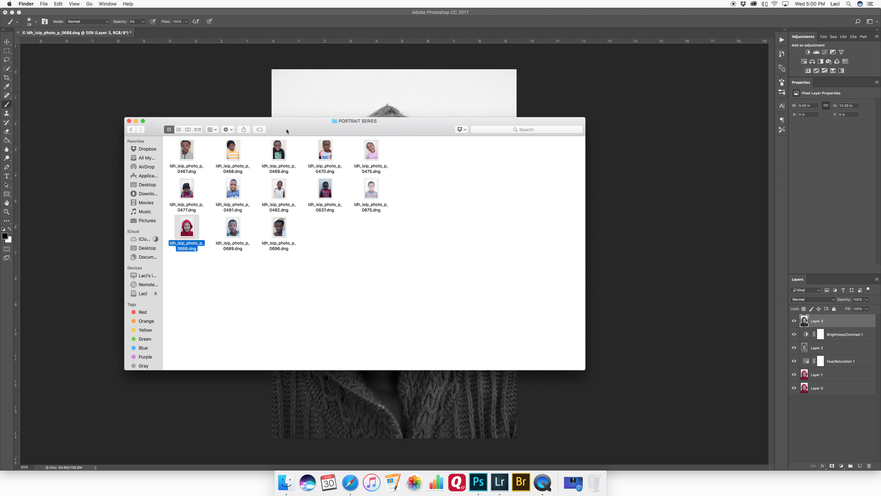
pyautogui.moveTo(285, 132); pyautogui.dragTo(326, 139)
pyautogui.press('Up')
pyautogui.press('Up')
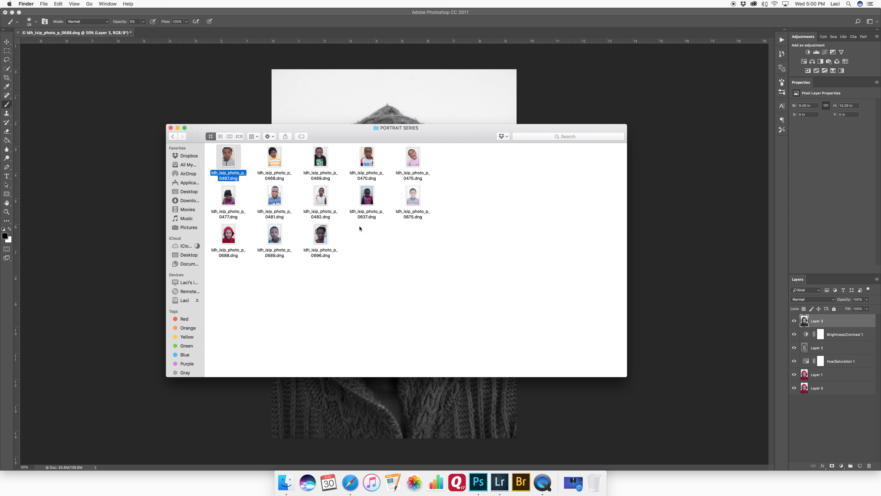
pyautogui.press('space')
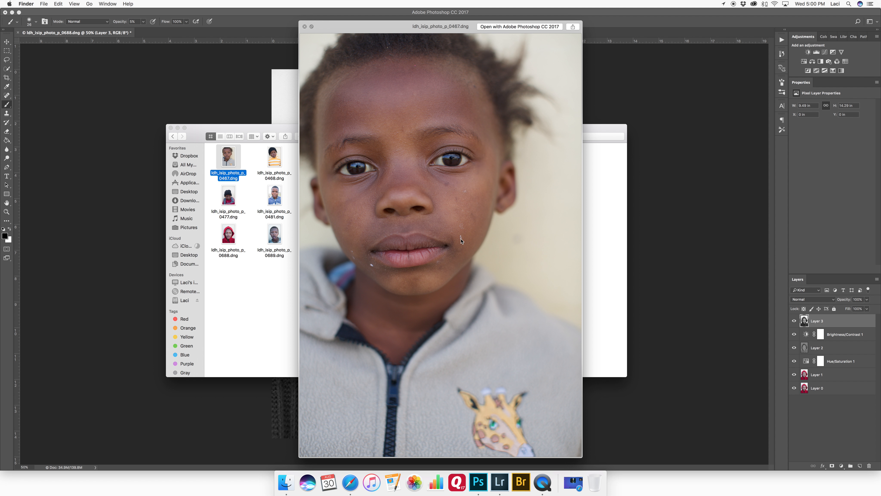
pyautogui.press('Right')
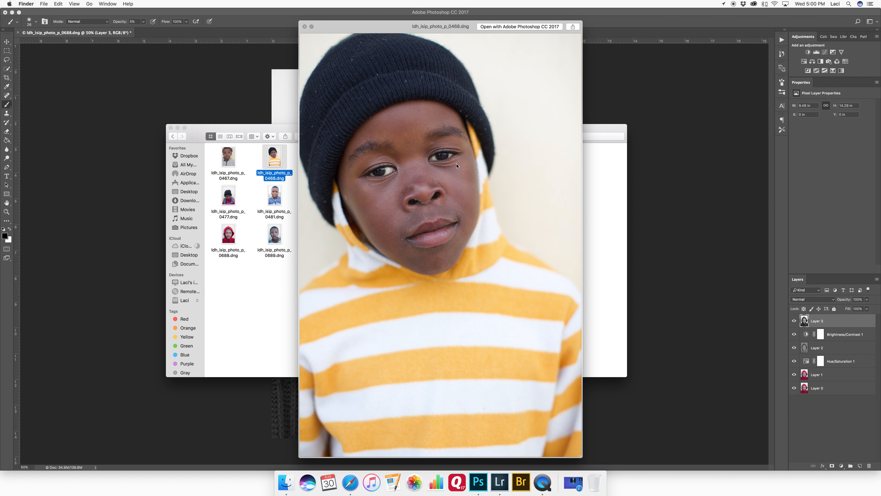
pyautogui.press('space')
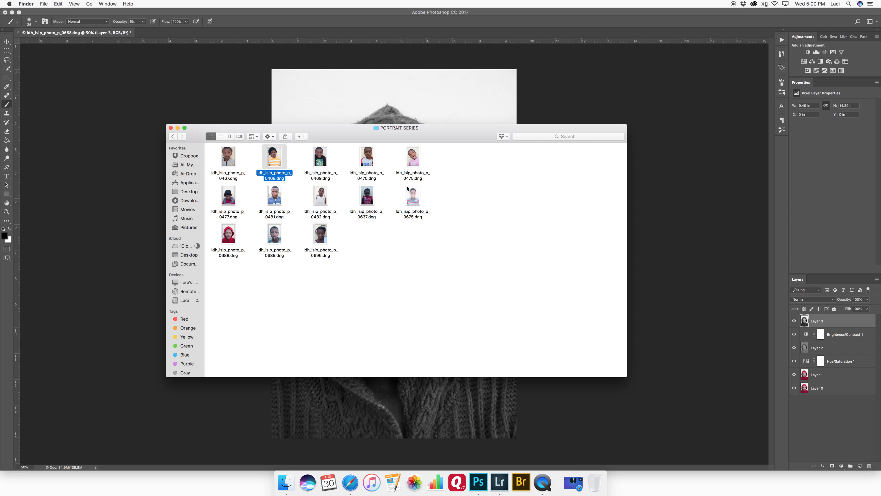
pyautogui.click(172, 137)
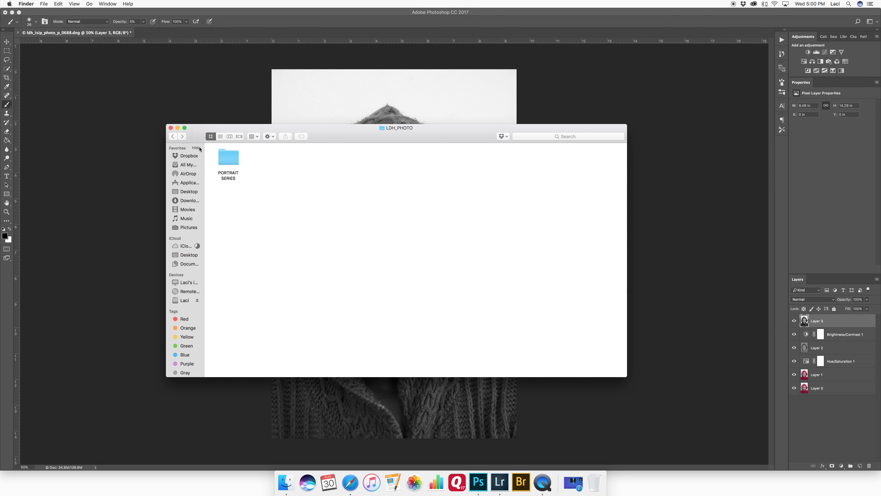
pyautogui.click(173, 136)
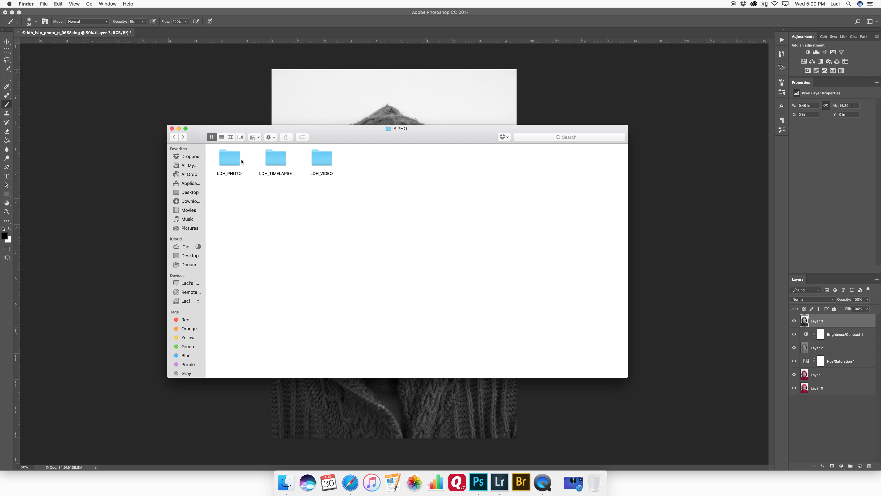
pyautogui.doubleClick(229, 159)
pyautogui.press('super+bracketleft')
pyautogui.click(282, 160)
pyautogui.press('super+bracketleft')
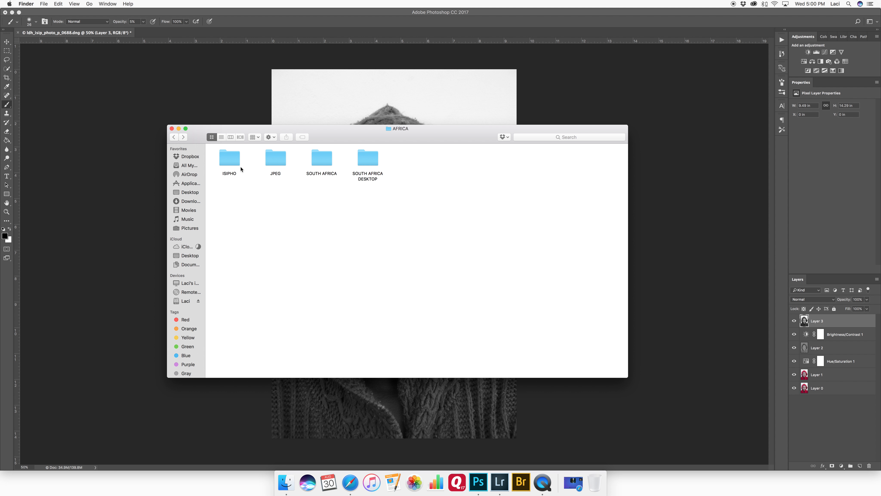
pyautogui.doubleClick(291, 162)
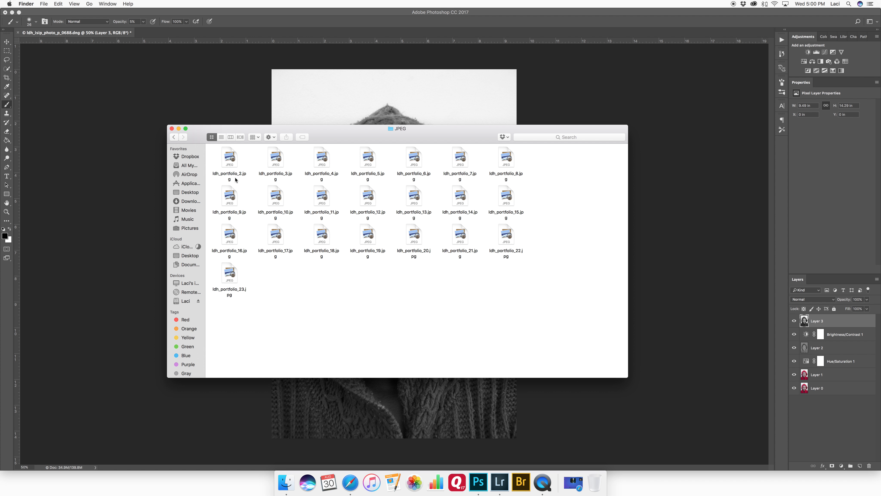
pyautogui.press('super+bracketleft')
pyautogui.doubleClick(232, 159)
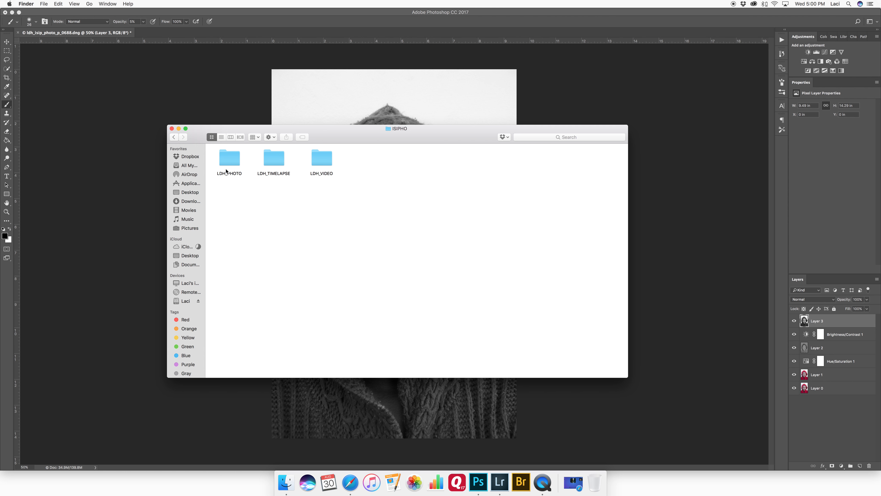
# Step: Open the Isipho Portrait Series folder and preview its black and white TIFF portraits
pyautogui.doubleClick(230, 156)
pyautogui.click(173, 137)
pyautogui.click(173, 137)
pyautogui.doubleClick(235, 160)
pyautogui.doubleClick(316, 160)
pyautogui.doubleClick(263, 162)
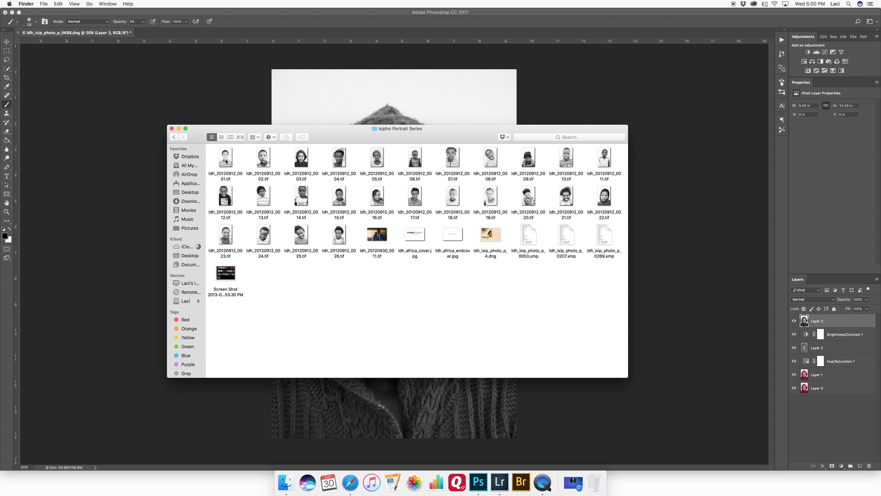
pyautogui.click(226, 161)
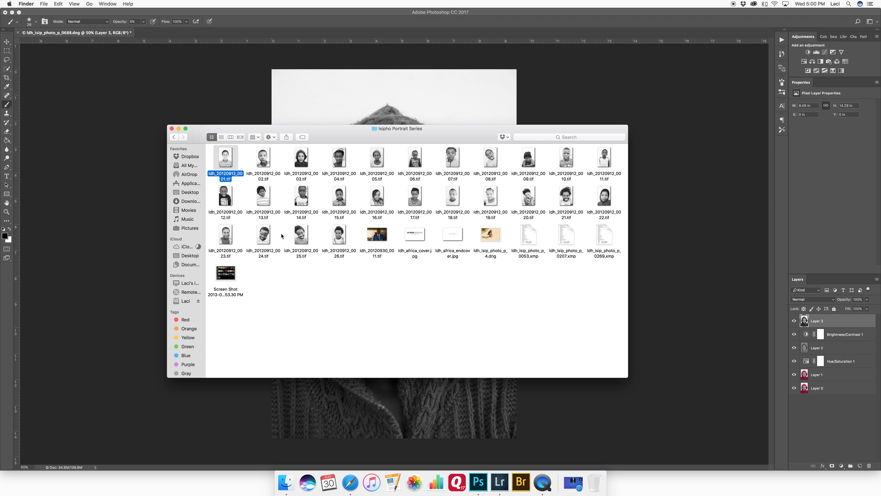
pyautogui.press('space')
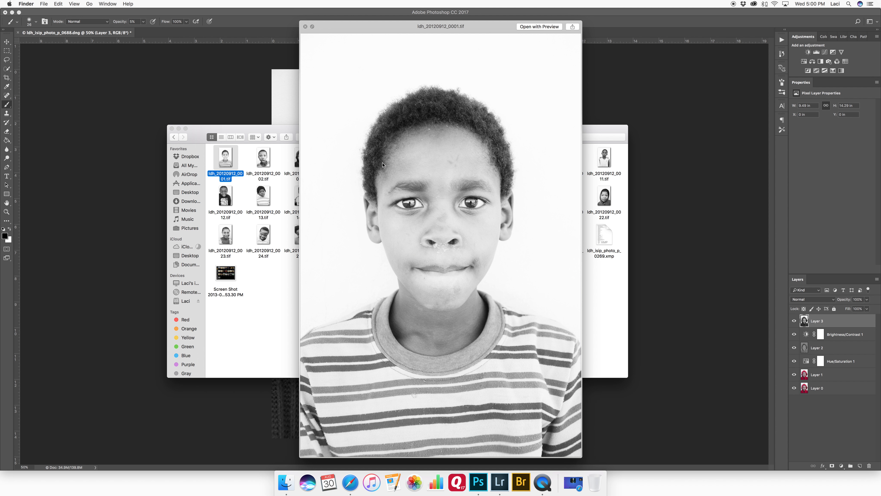
pyautogui.press('Right')
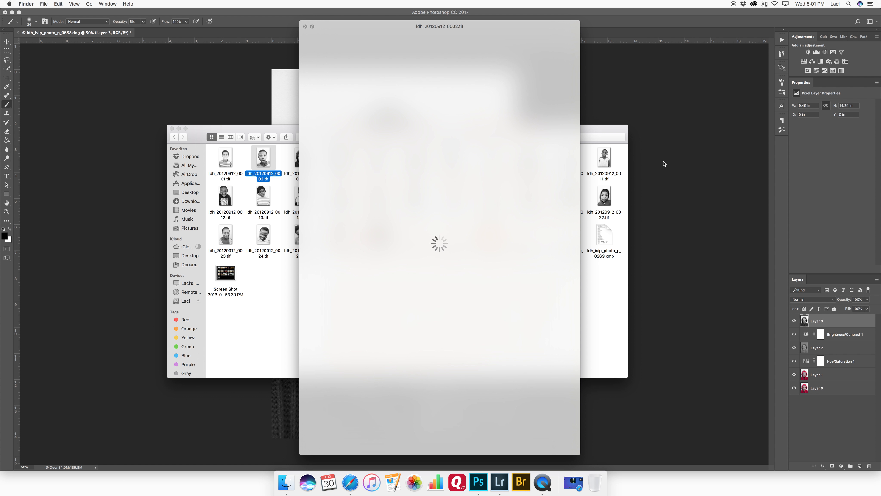
pyautogui.press('space')
pyautogui.click(174, 137)
# Step: Open the Isipho Portrait Series folder in Bridge, browse the portraits, and return to Photoshop
pyautogui.moveTo(263, 158); pyautogui.dragTo(521, 481)
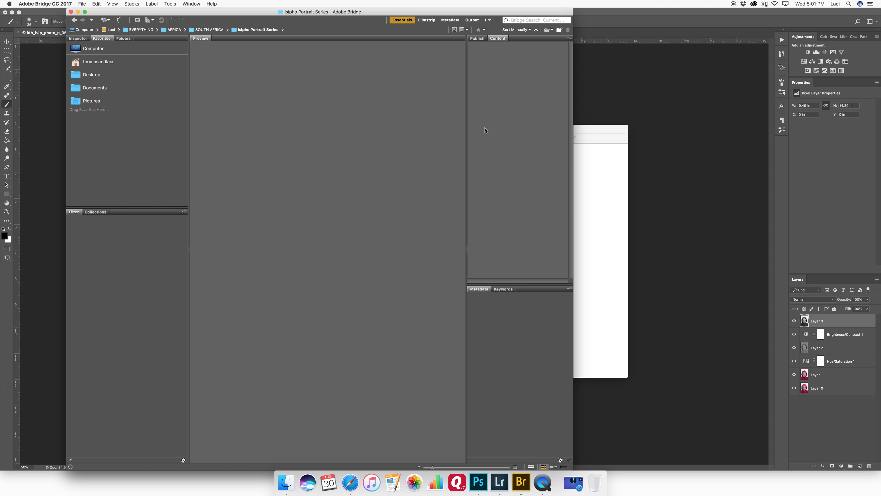
pyautogui.click(491, 61)
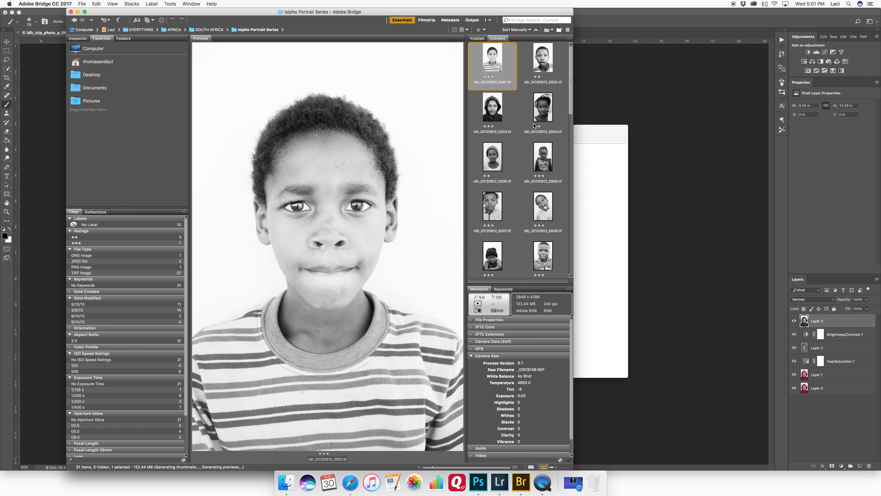
pyautogui.press('Right')
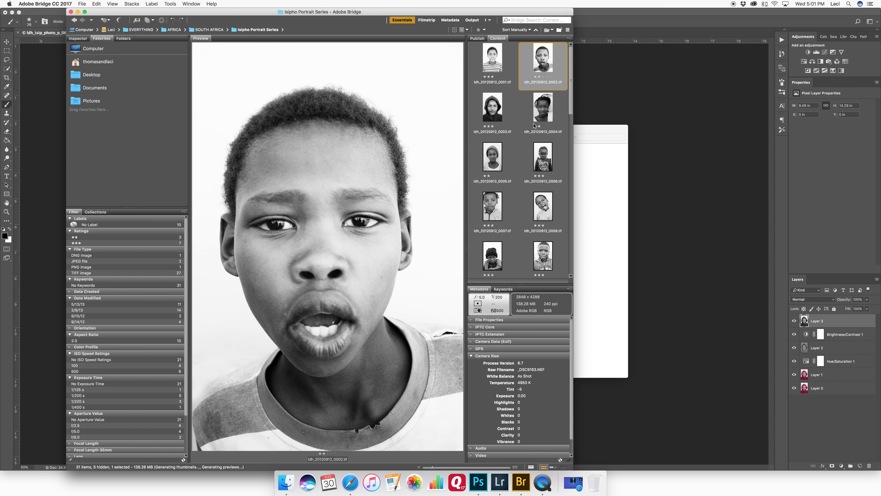
pyautogui.press('Right')
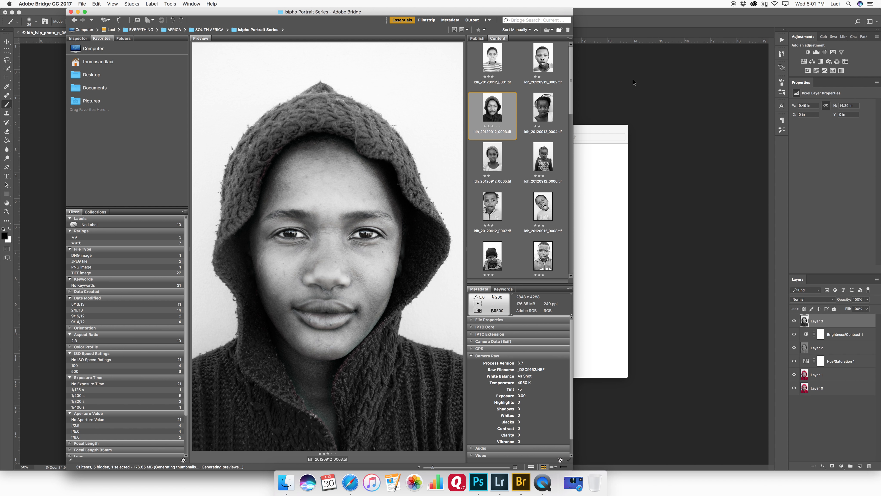
pyautogui.click(636, 86)
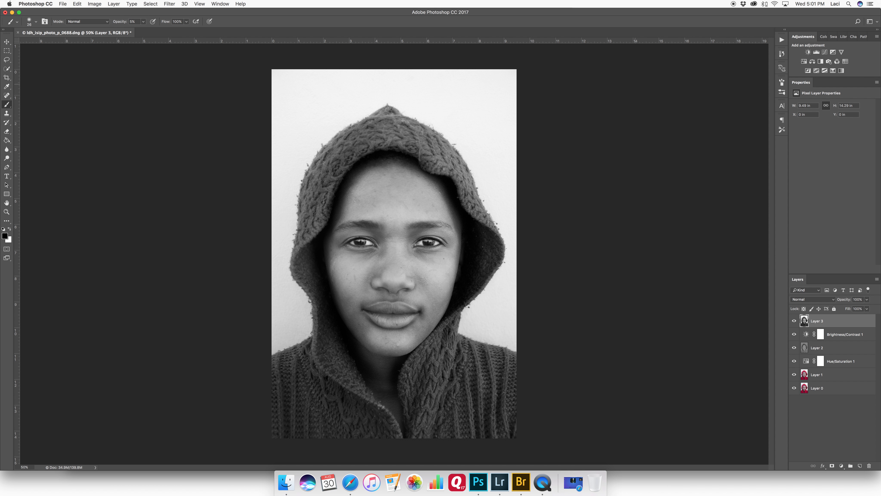
# Step: Switch to Bridge and step through the first Isipho Portrait Series thumbnails, previewing each black and white portrait
pyautogui.click(520, 482)
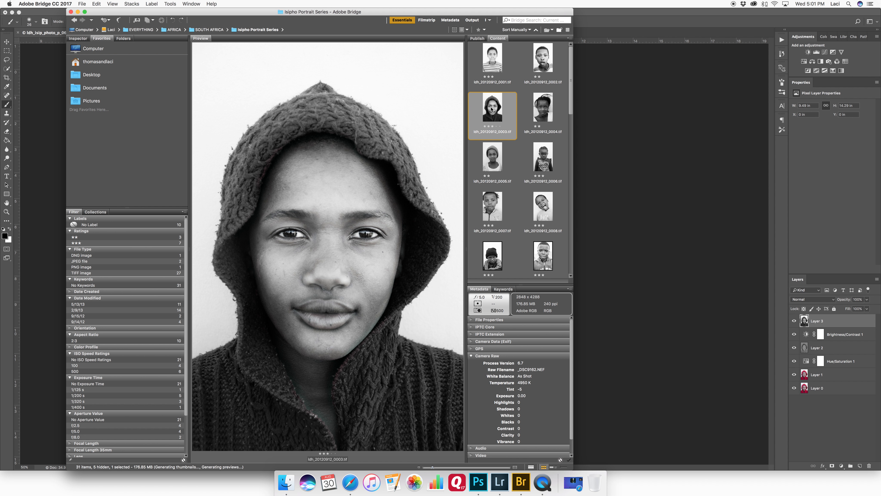
pyautogui.press('Right')
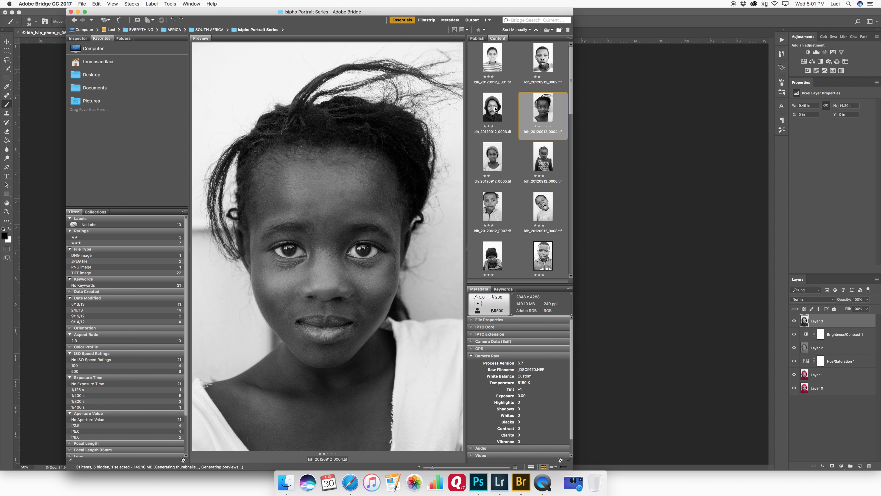
pyautogui.press('Right')
pyautogui.press('Right')
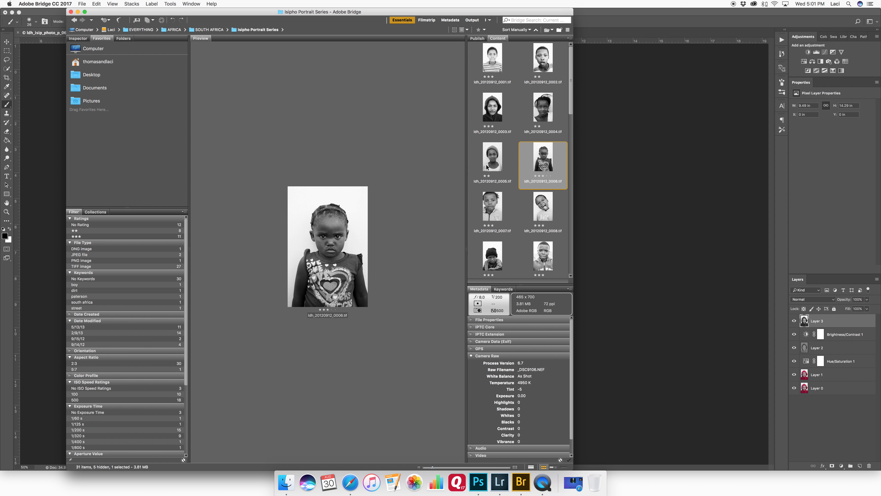
pyautogui.press('Right')
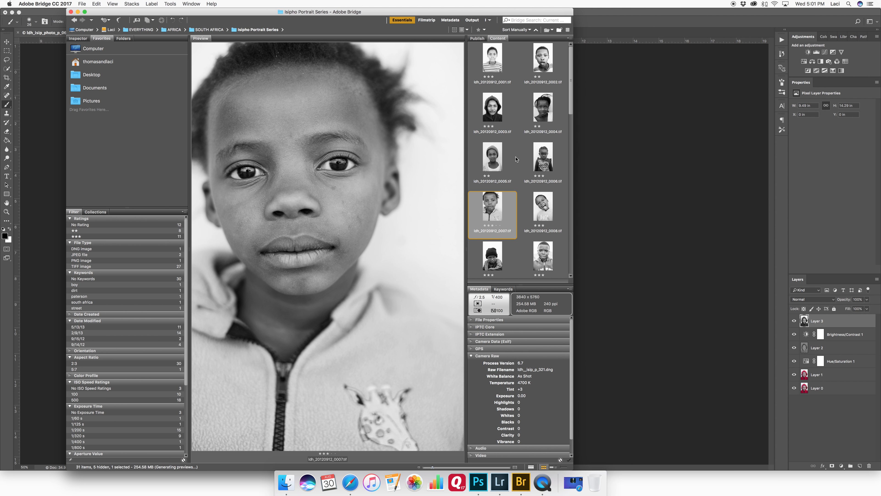
pyautogui.press('Right')
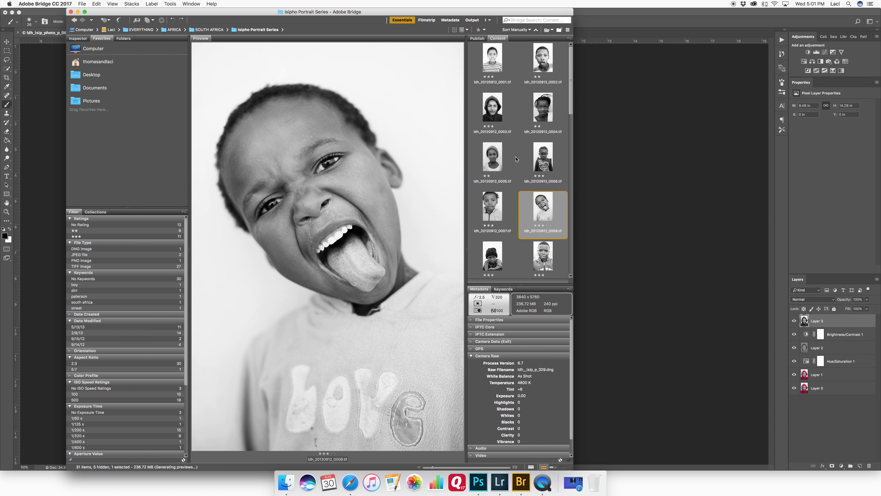
pyautogui.press('Right')
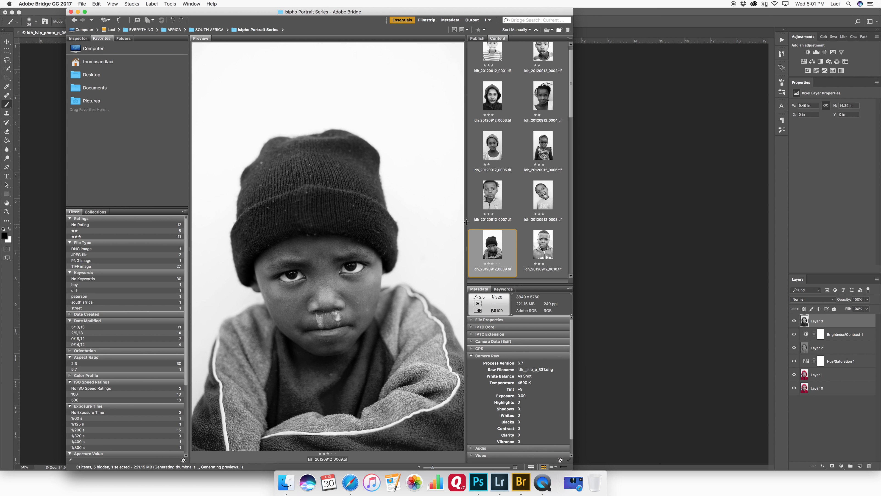
# Step: Scroll further down the thumbnails and preview the remaining portraits of the series one by one
pyautogui.scroll(-5, 486, 226)
pyautogui.press('Right')
pyautogui.press('Right')
pyautogui.press('Right')
pyautogui.press('Right')
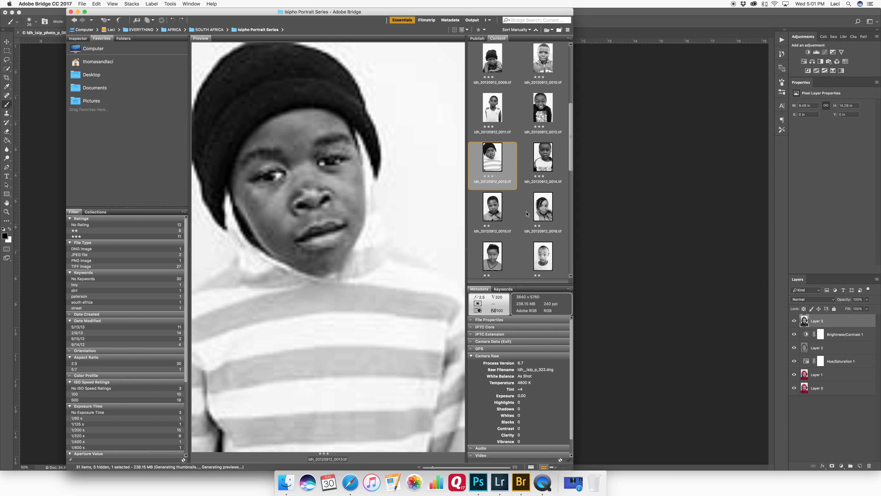
pyautogui.press('Right')
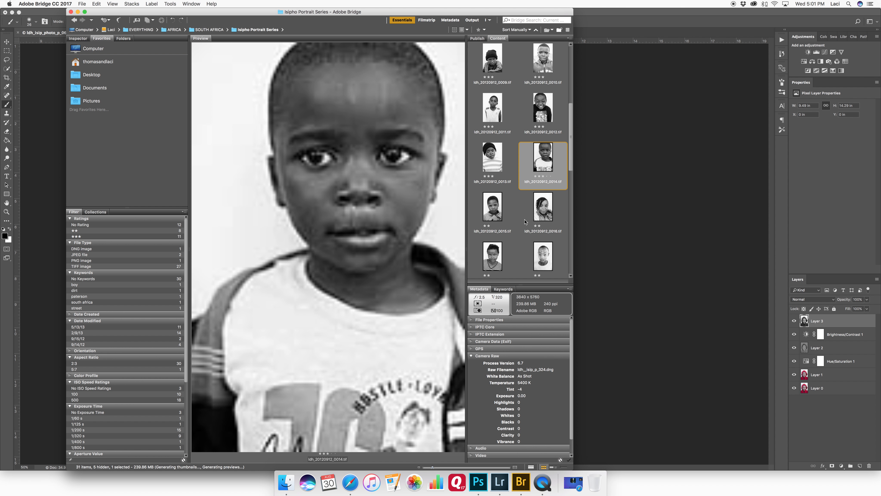
pyautogui.press('Left')
pyautogui.press('Right')
pyautogui.press('Right')
pyautogui.press('Right')
pyautogui.press('Right')
pyautogui.press('Right')
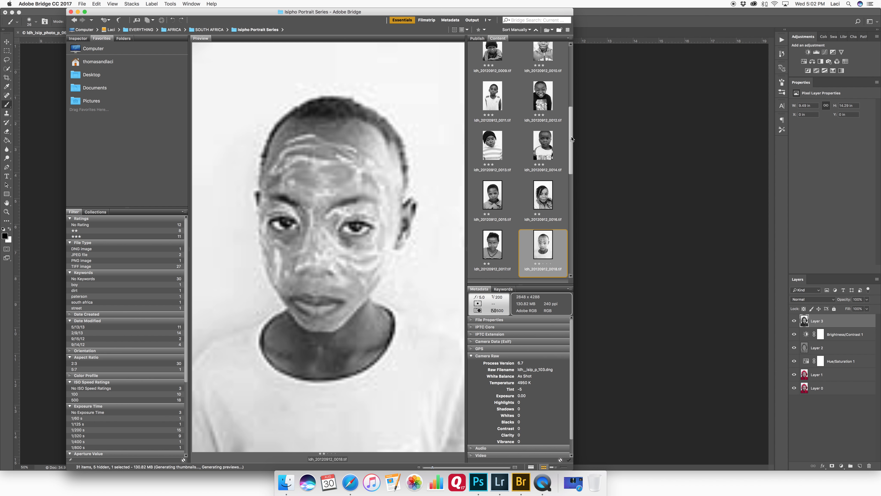
pyautogui.moveTo(572, 126); pyautogui.dragTo(573, 152)
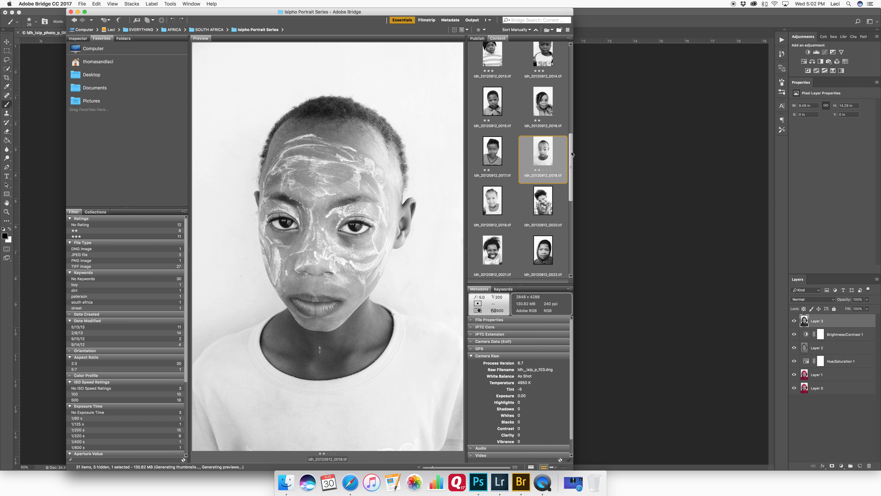
pyautogui.scroll(-3, 572, 154)
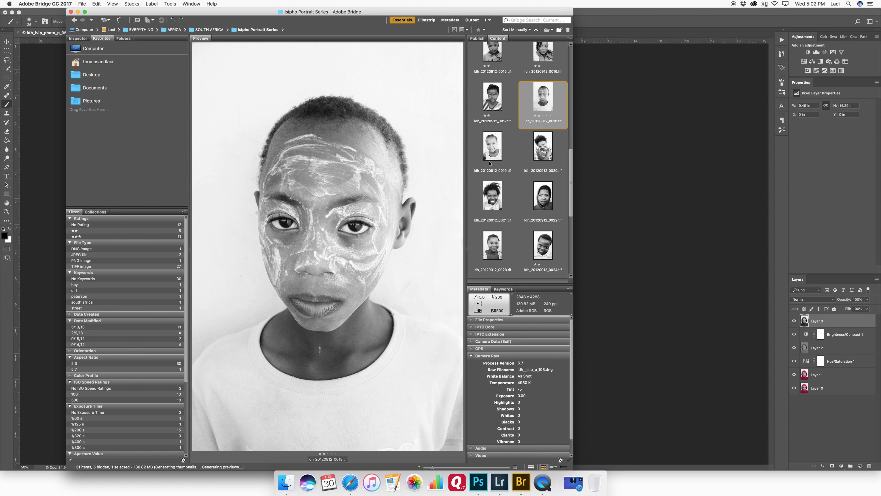
pyautogui.click(496, 158)
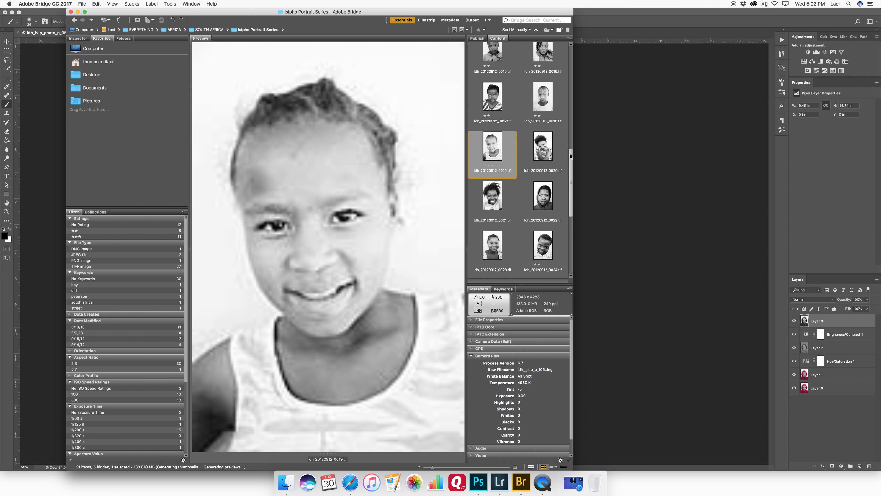